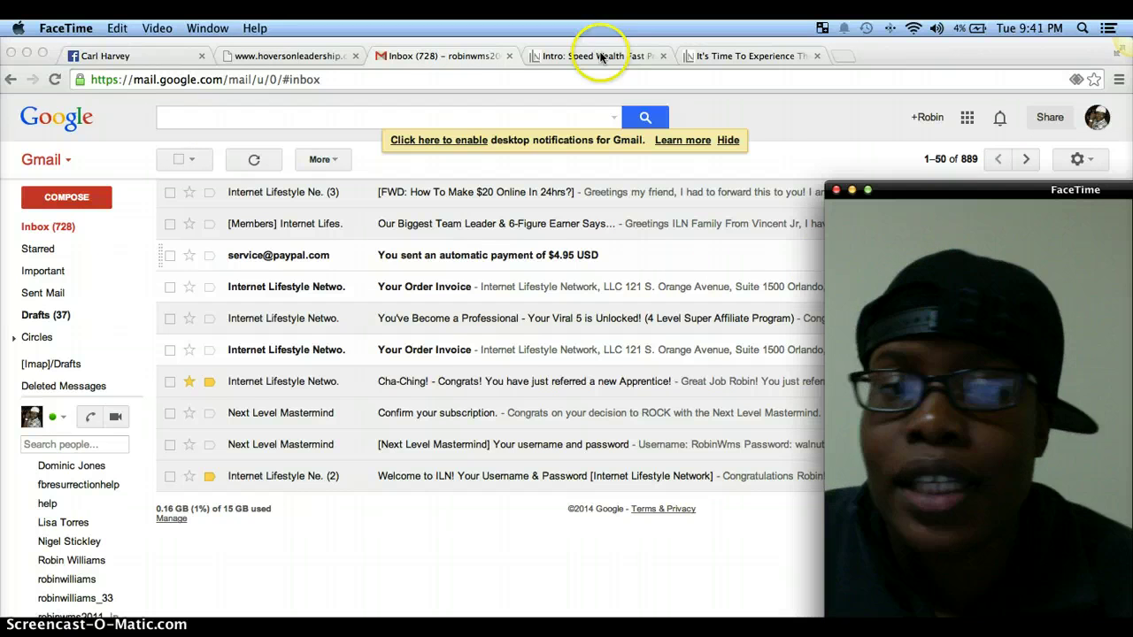
Reload the inbox and open the "[FWD: How To Make $20 Online In 24hrs?]" email to read its message.
{"action": "left_click", "coordinate": [58, 75]}
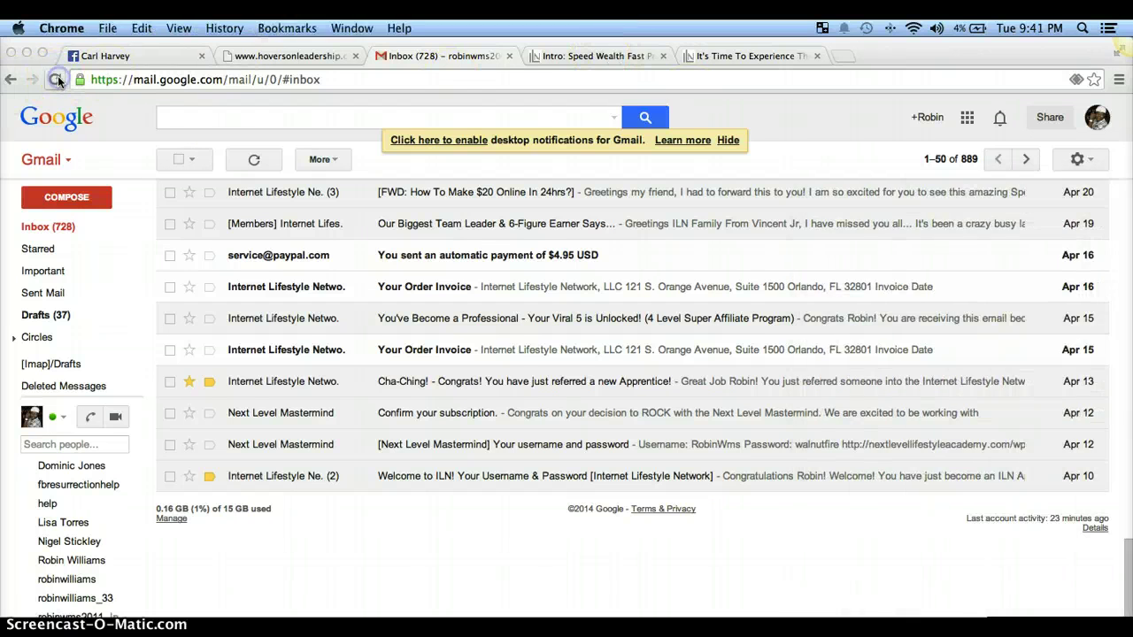
{"action": "left_click", "coordinate": [57, 78]}
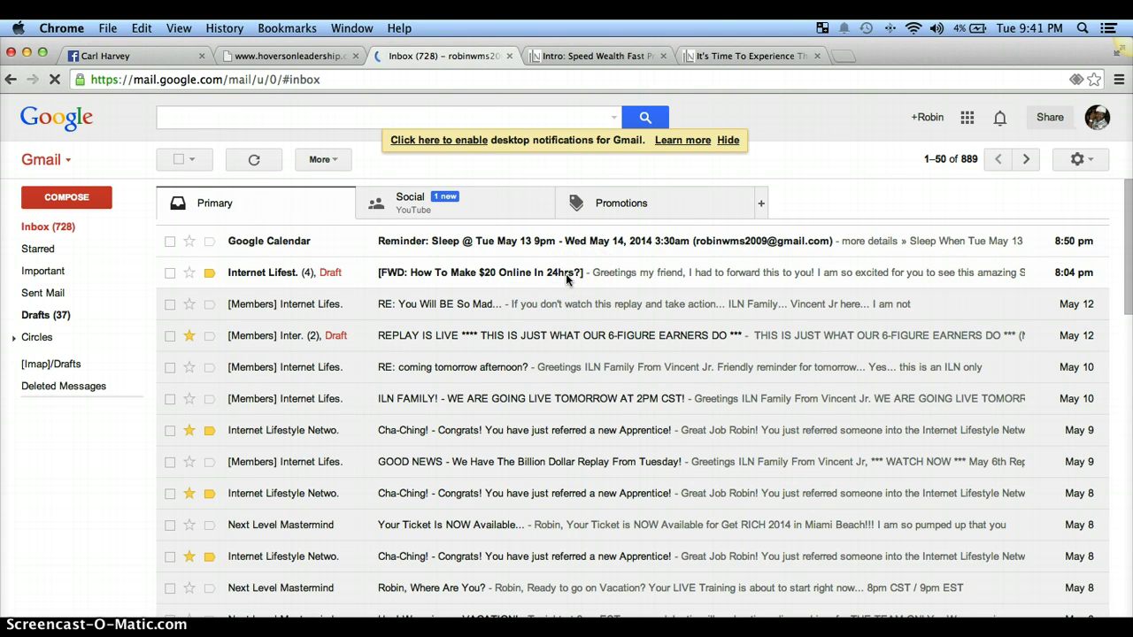
{"action": "left_click", "coordinate": [566, 274]}
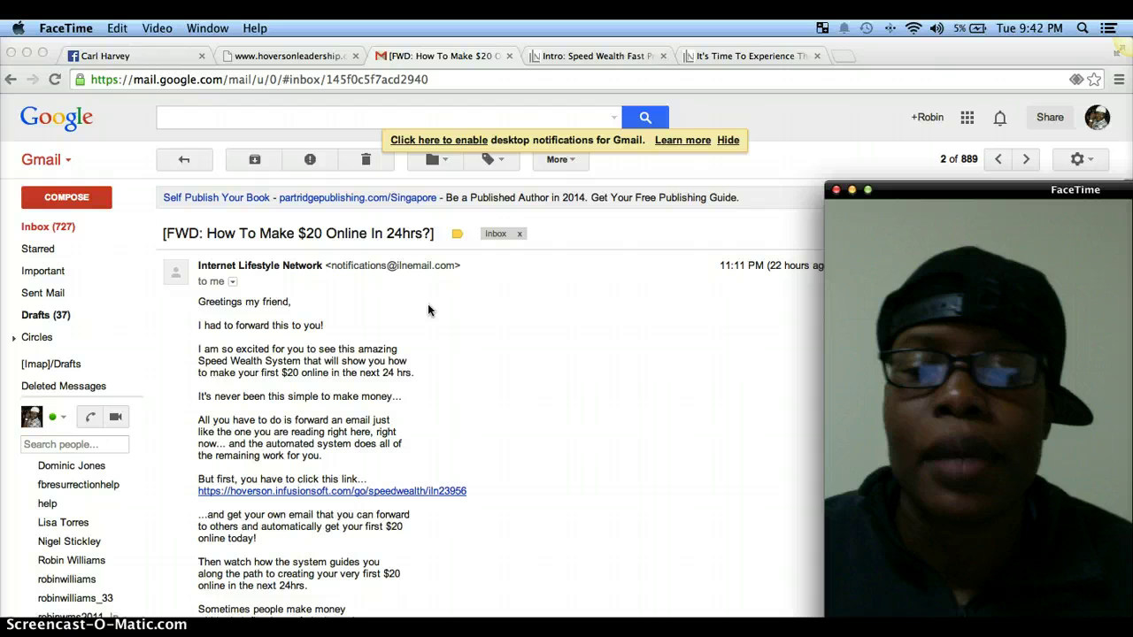
{"action": "scroll", "coordinate": [428, 309], "scroll_direction": "down", "scroll_amount": 3}
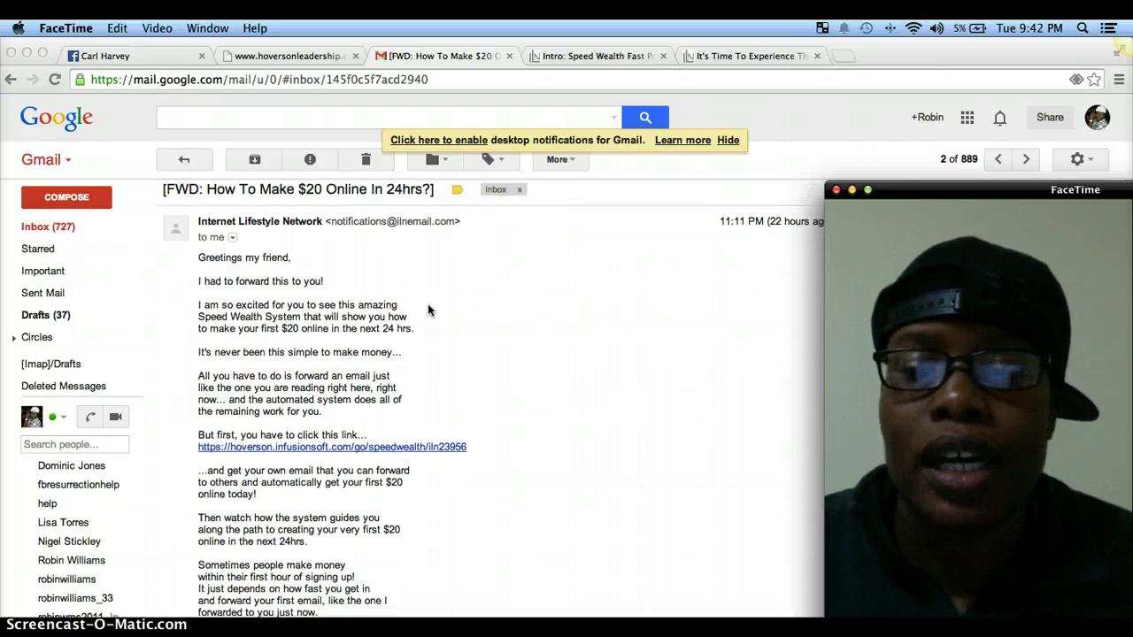
{"action": "scroll", "coordinate": [428, 309], "scroll_direction": "down", "scroll_amount": 2}
{"action": "scroll", "coordinate": [428, 309], "scroll_direction": "up", "scroll_amount": 5}
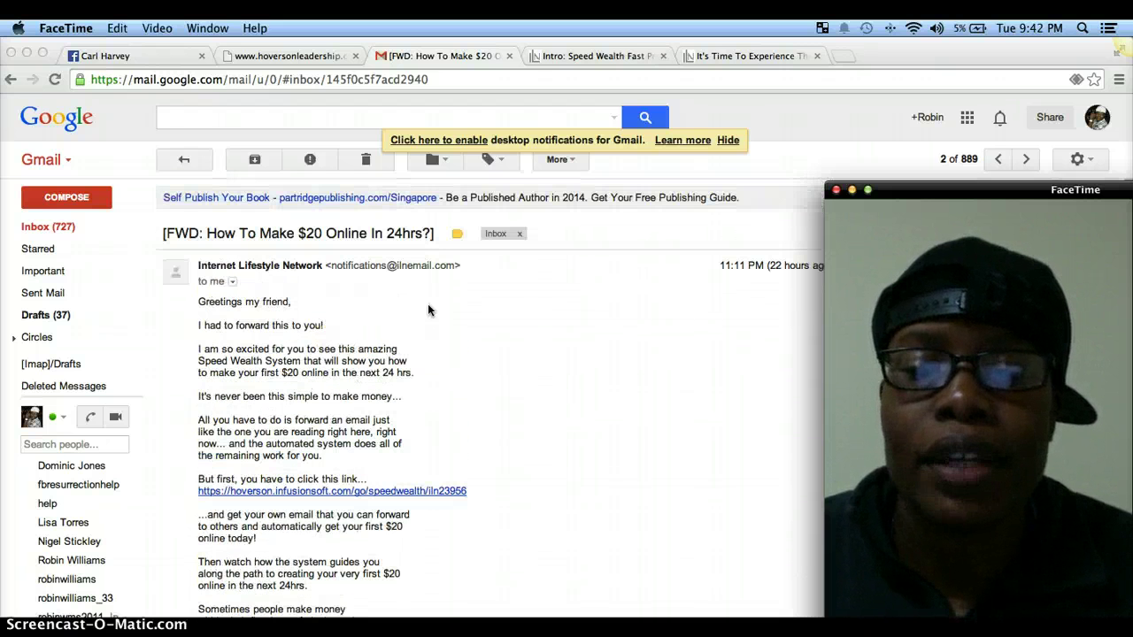
{"action": "left_click", "coordinate": [354, 345]}
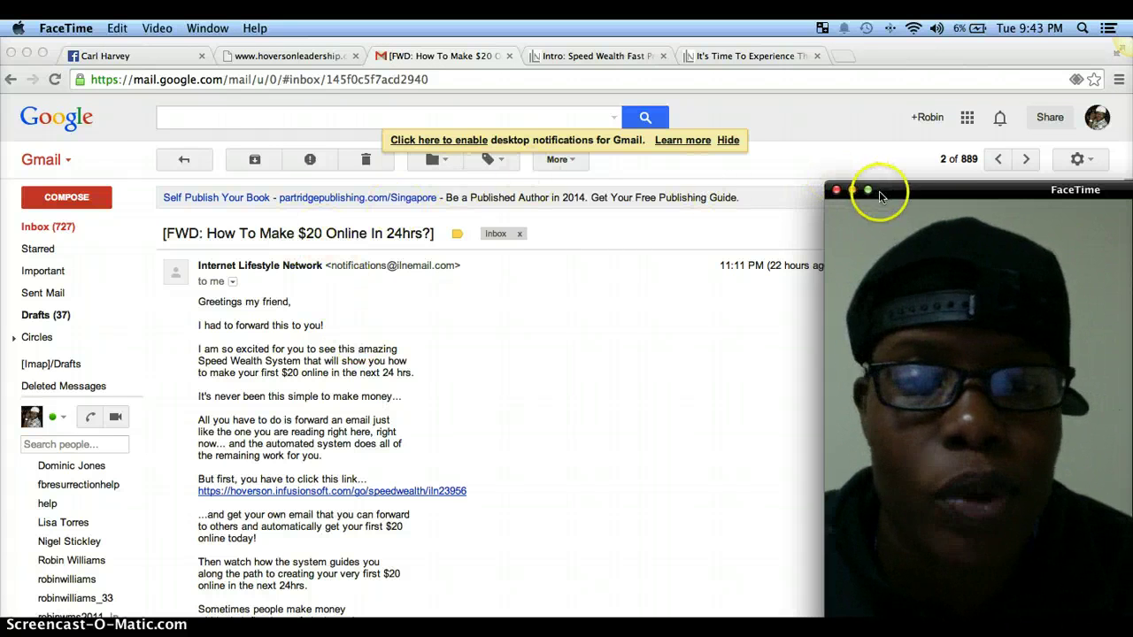
{"action": "left_click", "coordinate": [759, 287]}
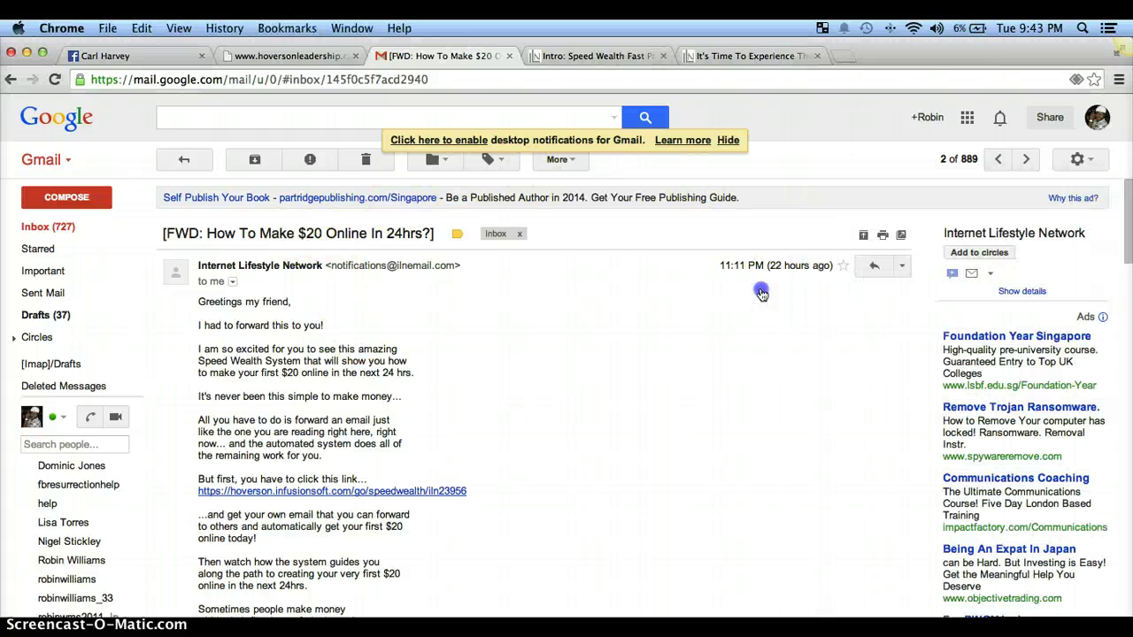
{"action": "left_click", "coordinate": [900, 269]}
{"action": "left_click", "coordinate": [801, 315]}
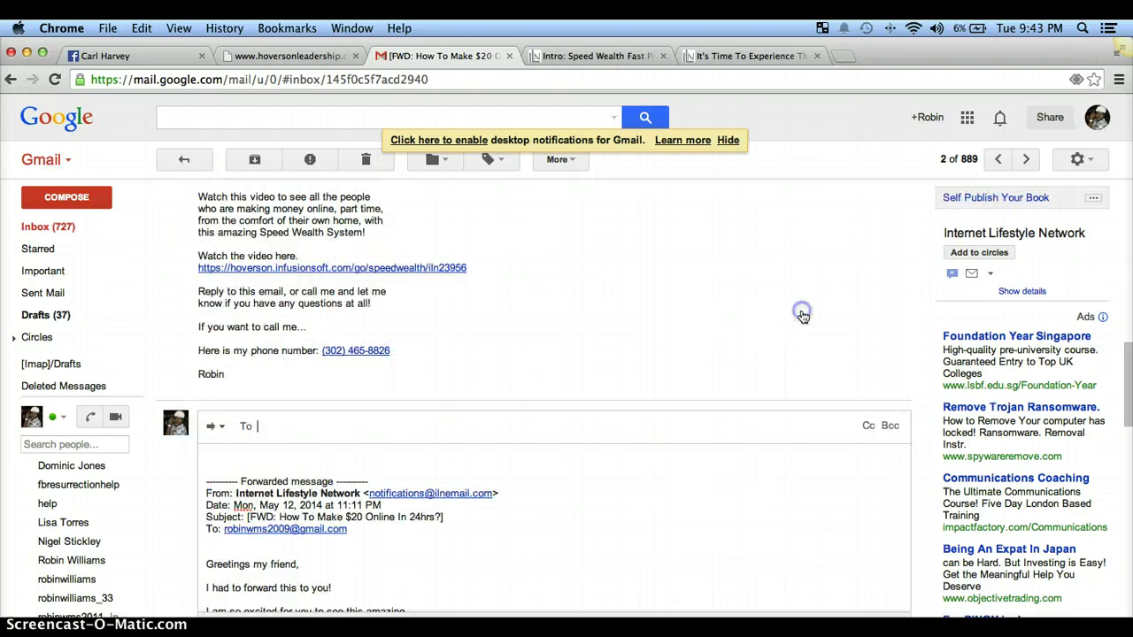
{"action": "left_click", "coordinate": [716, 371]}
{"action": "scroll", "coordinate": [715, 372], "scroll_direction": "down", "scroll_amount": 2}
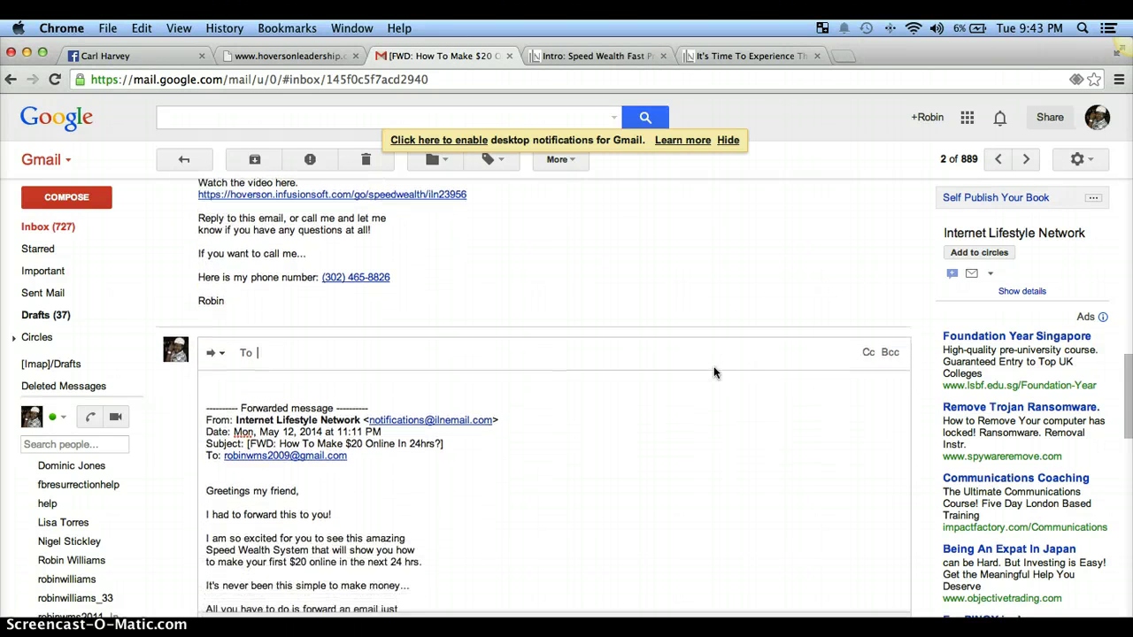
{"action": "scroll", "coordinate": [715, 371], "scroll_direction": "down", "scroll_amount": 2}
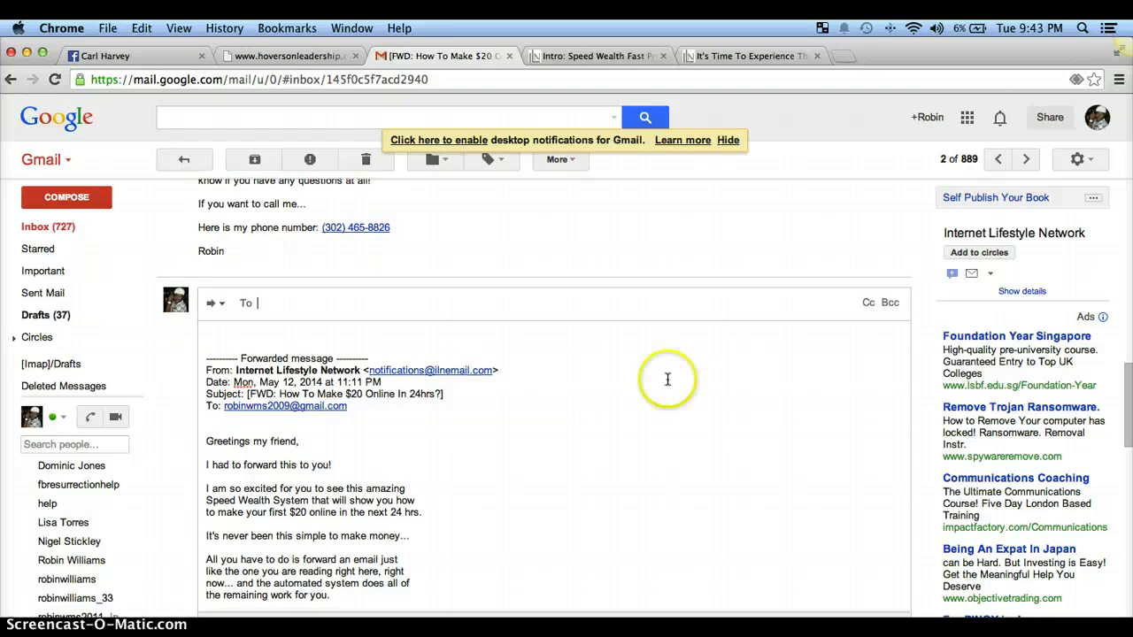
{"action": "left_click", "coordinate": [355, 402]}
{"action": "key", "text": "super+shift+Up"}
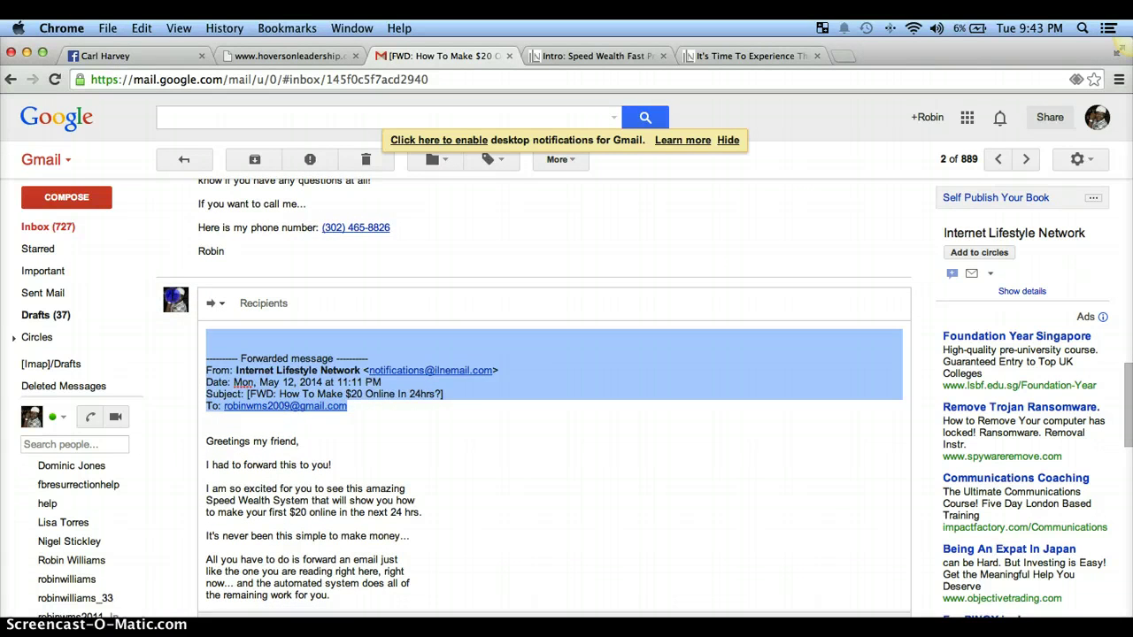
{"action": "left_click", "coordinate": [171, 295]}
{"action": "key", "text": "u"}
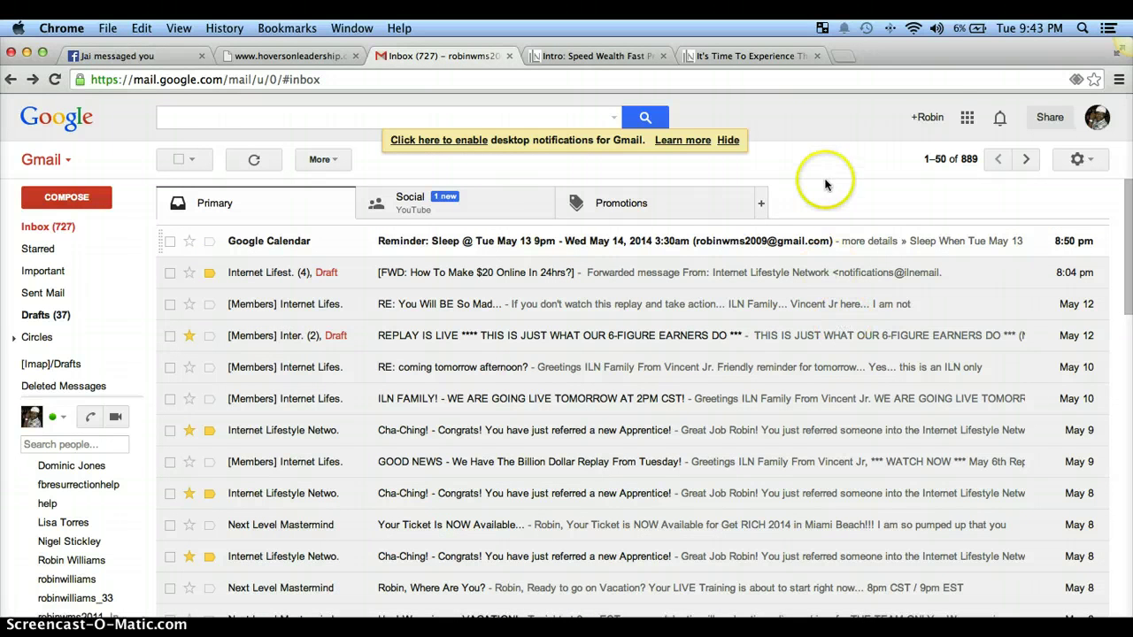
Reopen the "[FWD: How To Make $20 Online In 24hrs?]" email and start forwarding it.
{"action": "left_click", "coordinate": [772, 280]}
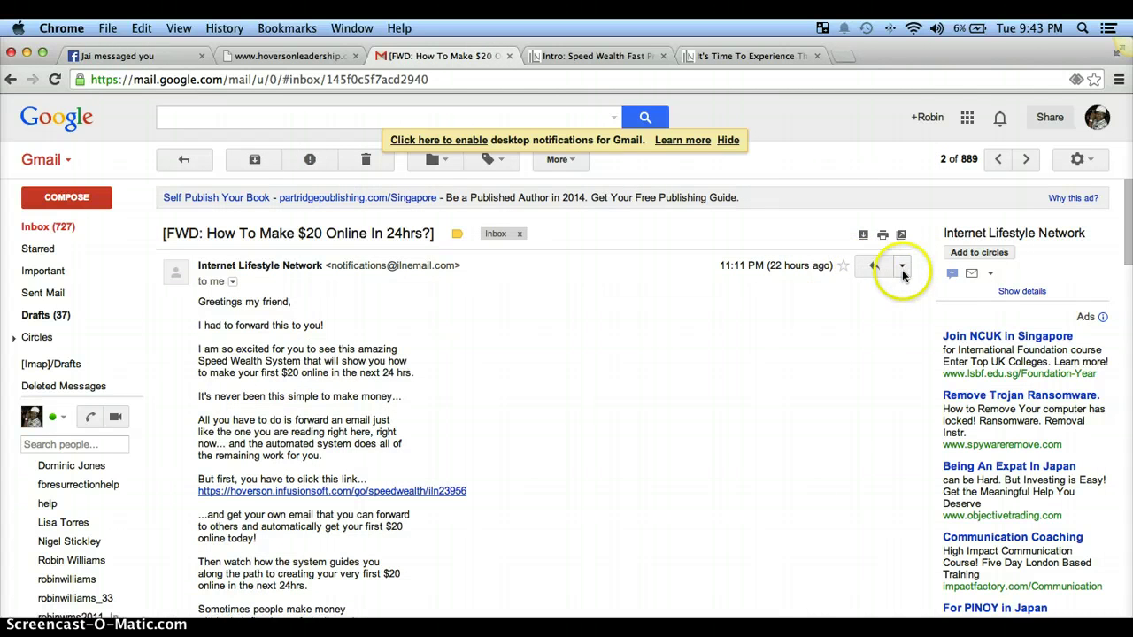
{"action": "left_click", "coordinate": [901, 266]}
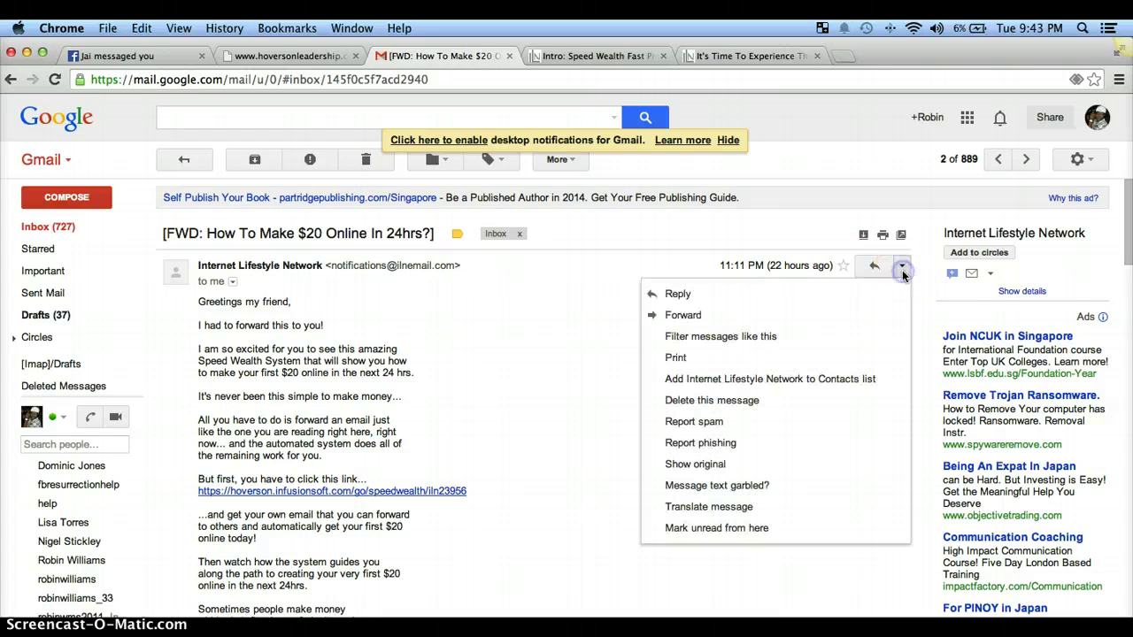
{"action": "left_click", "coordinate": [810, 315]}
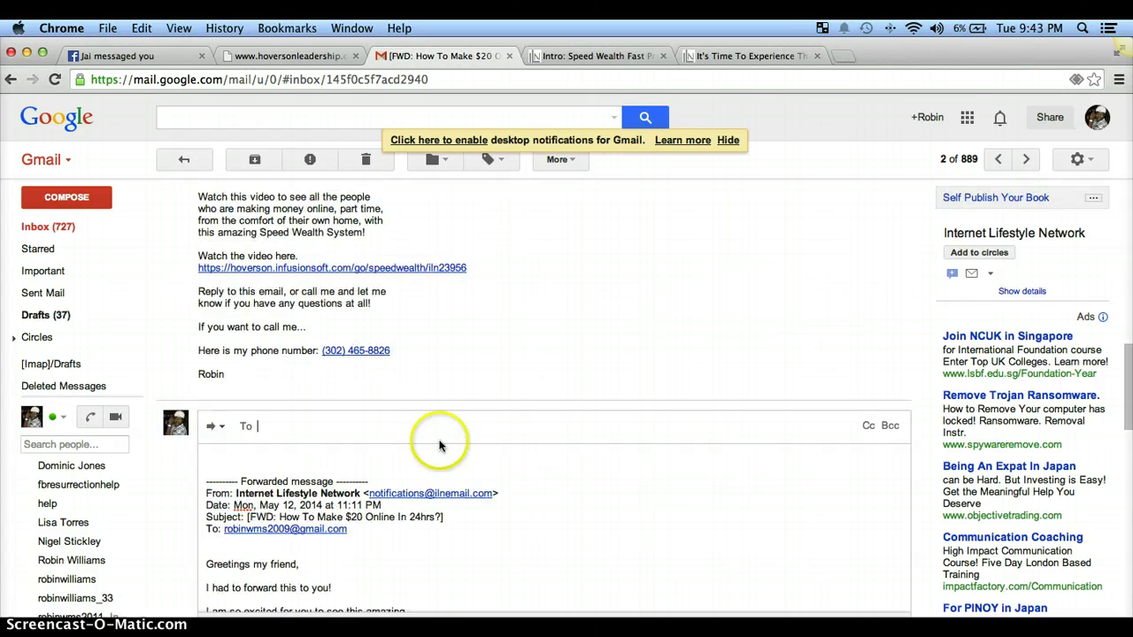
Delete the forwarded-message header block with its sender, date, subject and recipient lines above the greeting.
{"action": "scroll", "coordinate": [413, 451], "scroll_direction": "down", "scroll_amount": 2}
{"action": "left_click_drag", "start_coordinate": [362, 425], "coordinate": [226, 358]}
{"action": "key", "text": "BackSpace"}
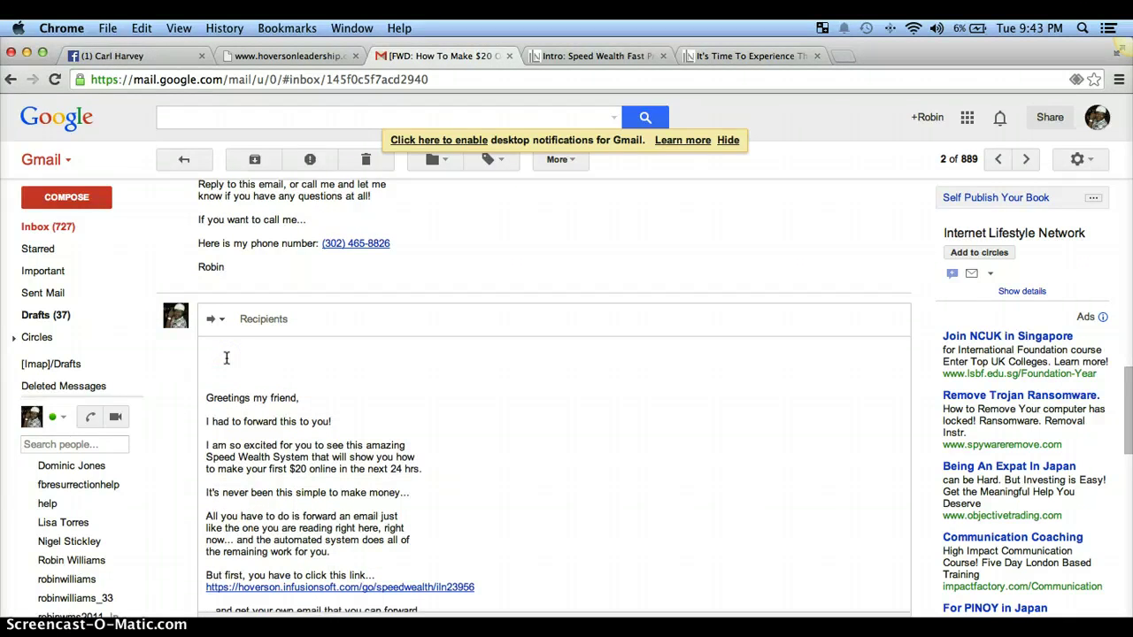
{"action": "key", "text": "BackSpace"}
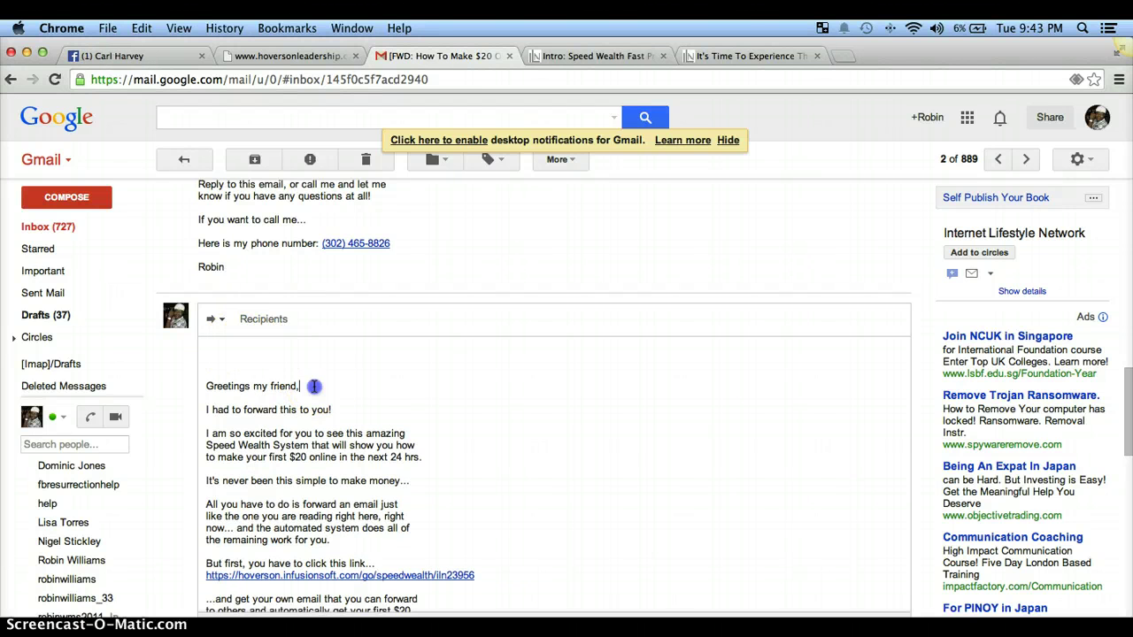
Replace the greeting "Greetings my friend," and the blank lines above it with "Hey guys," and start a new paragraph.
{"action": "left_click_drag", "start_coordinate": [305, 386], "coordinate": [19, 284]}
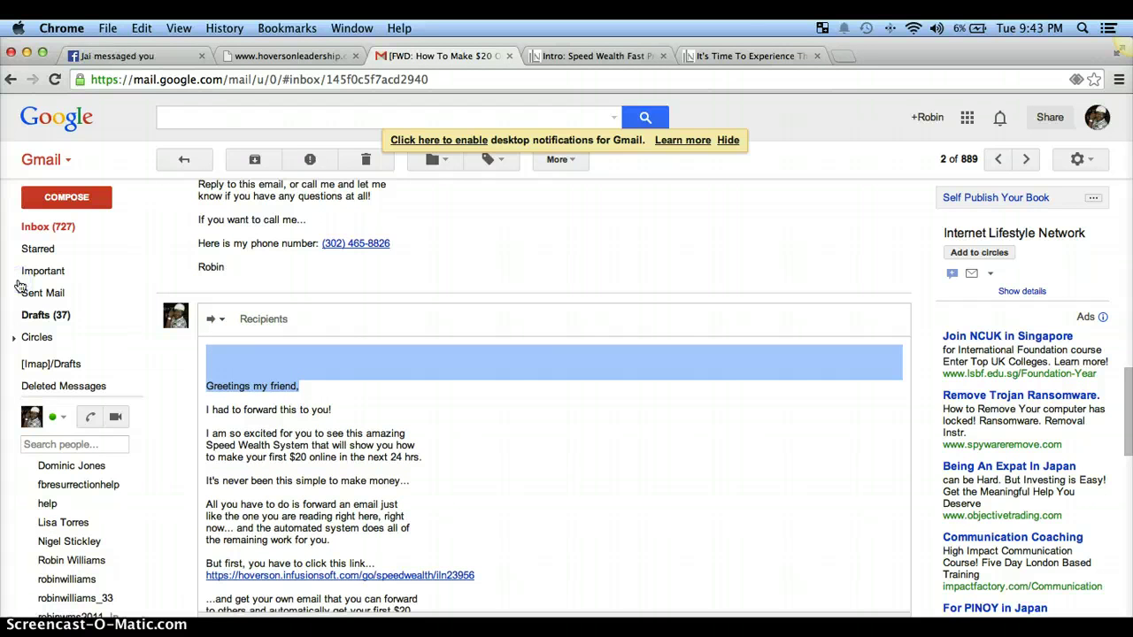
{"action": "type", "text": "What!"}
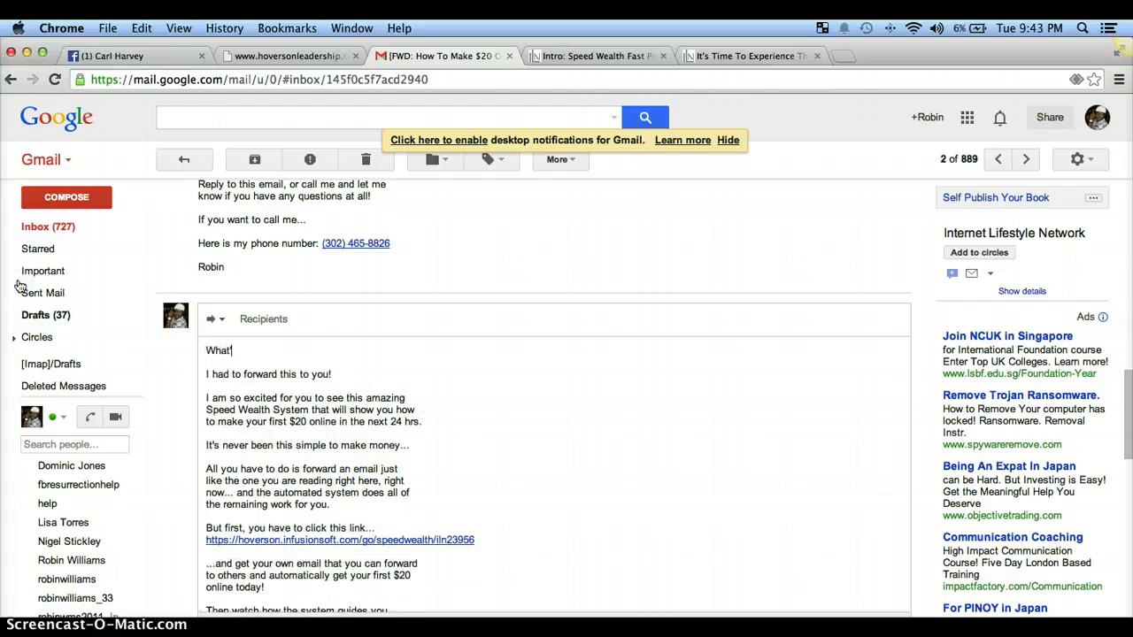
{"action": "key", "text": "BackSpace"}
{"action": "key", "text": "BackSpace"}
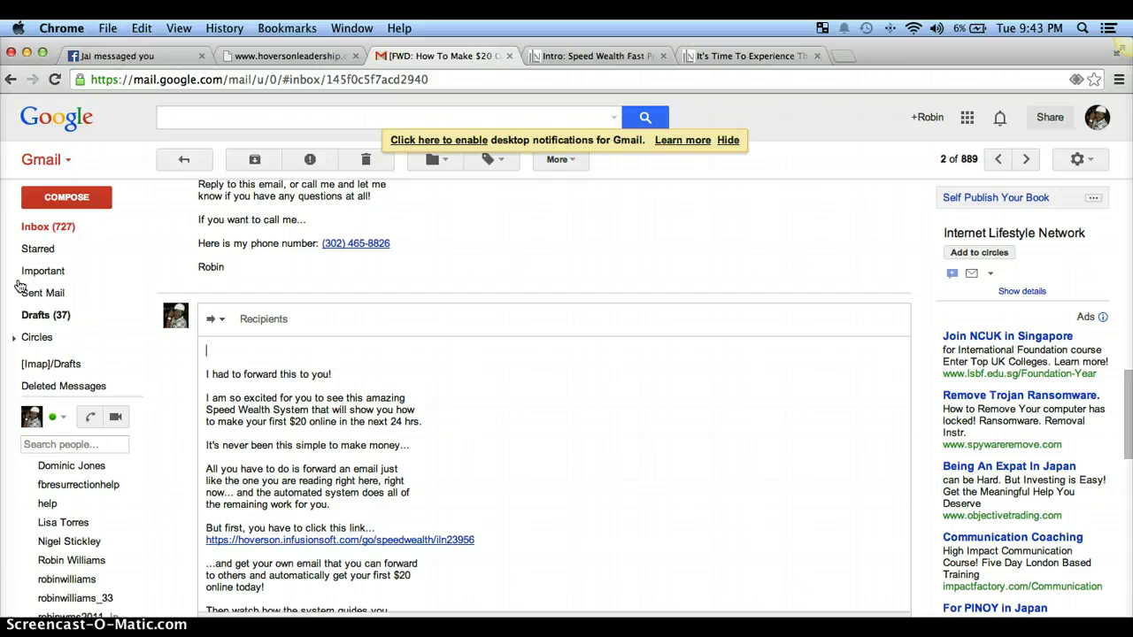
{"action": "type", "text": "ys"}
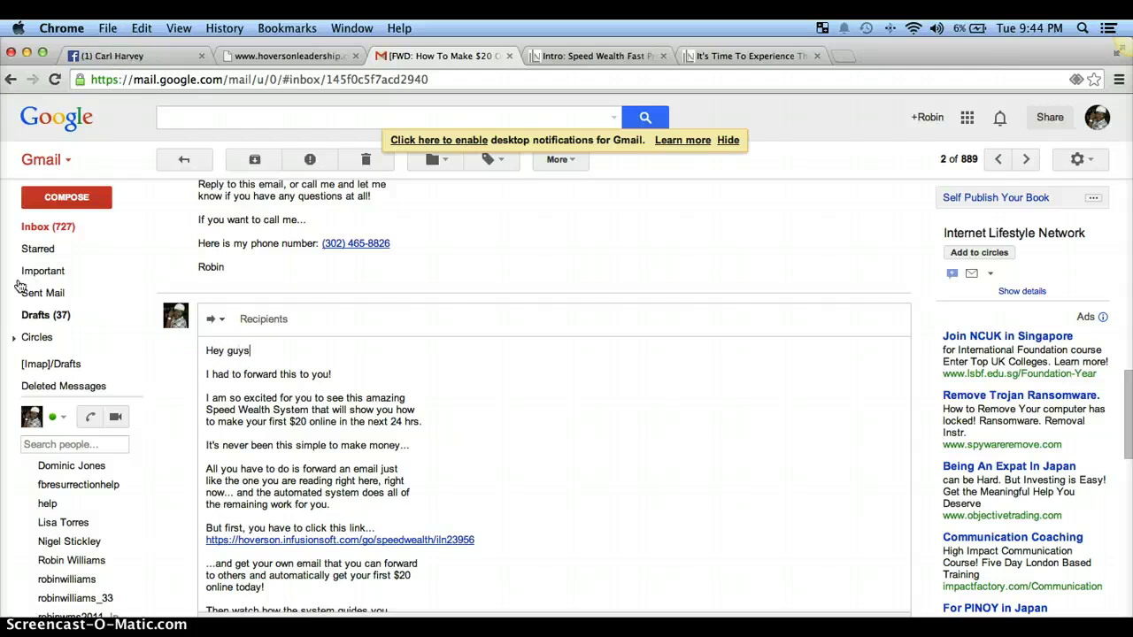
{"action": "type", "text": ","}
{"action": "key", "text": "Return"}
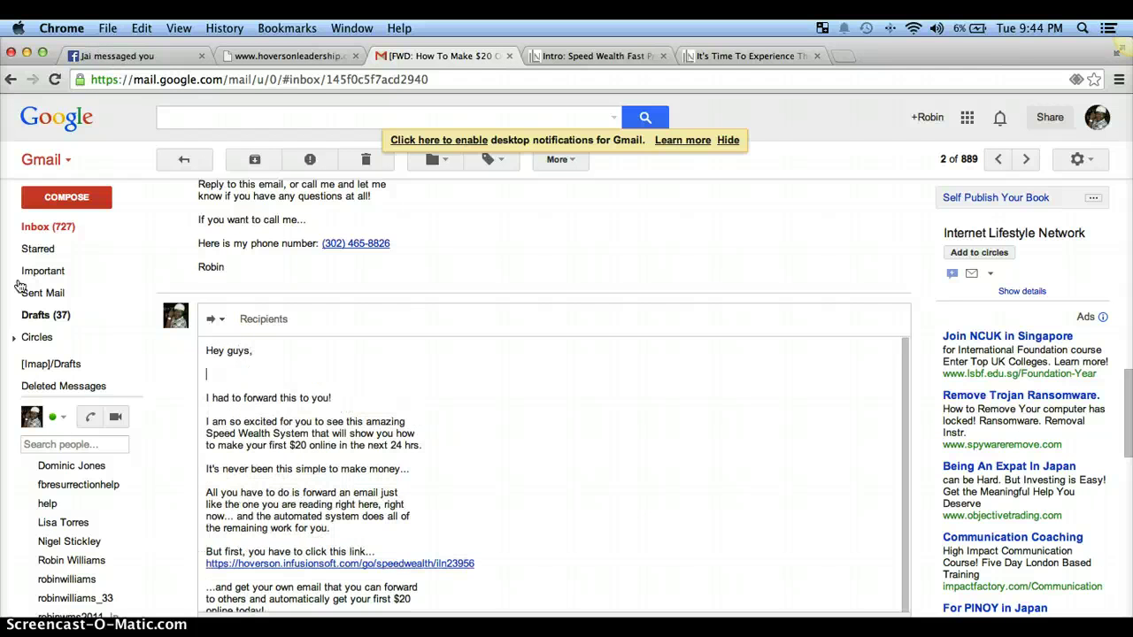
Write "I just joined Internet Lifestyle Network and I'm" as the first line beneath the greeting.
{"action": "type", "text": "I just"}
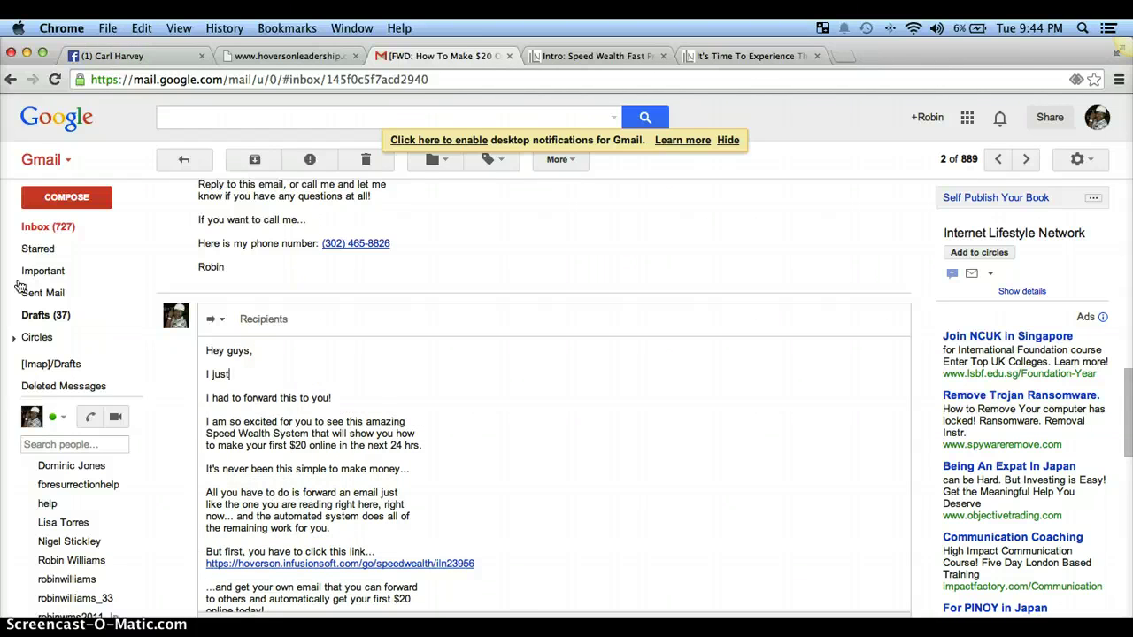
{"action": "type", "text": " joined In"}
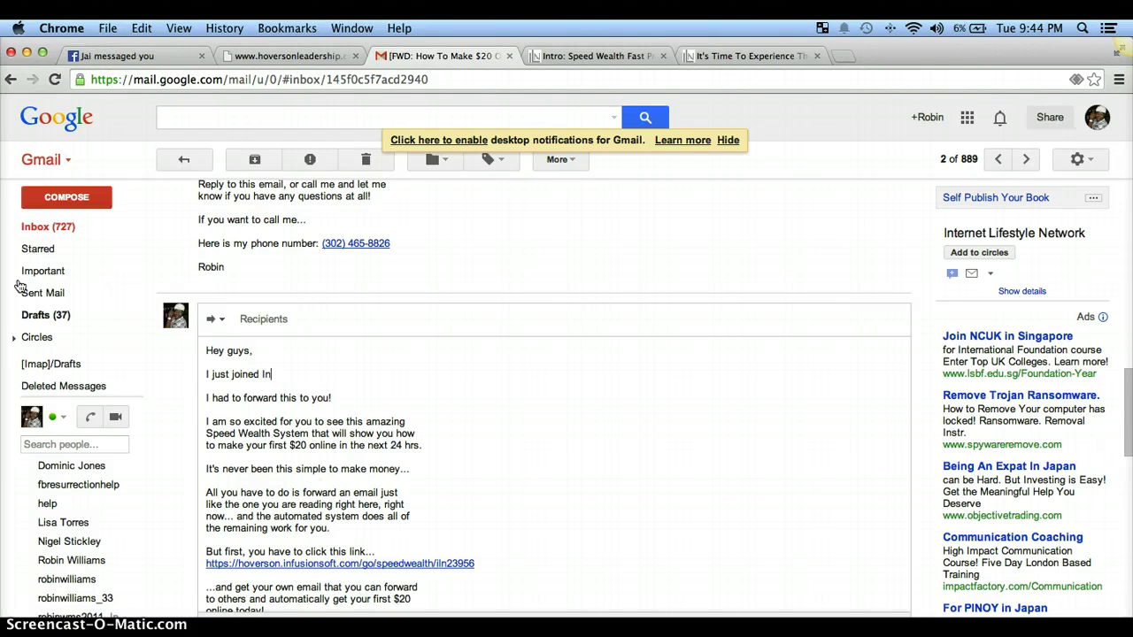
{"action": "type", "text": "ternet Lifes"}
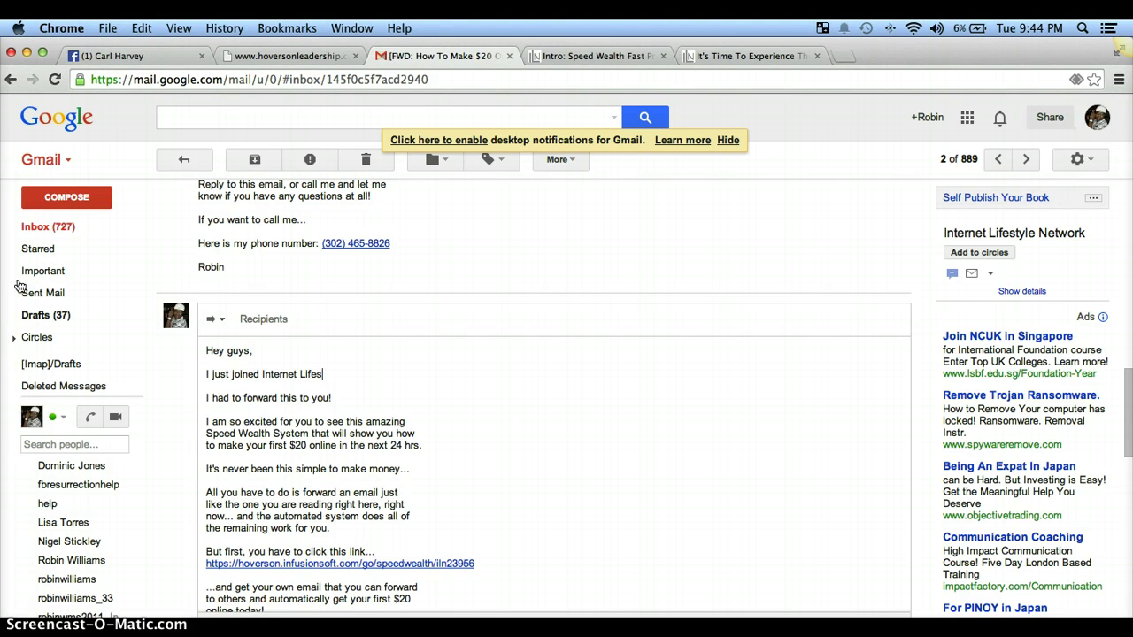
{"action": "type", "text": "tyle netwro"}
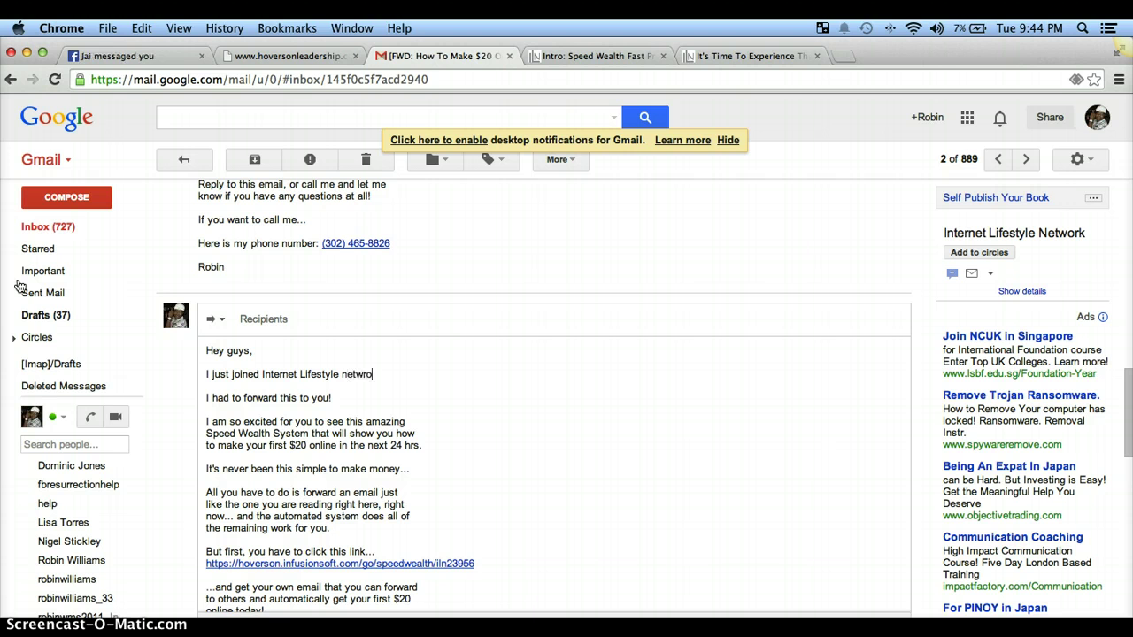
{"action": "key", "text": "BackSpace"}
{"action": "key", "text": "BackSpace"}
{"action": "key", "text": "BackSpace"}
{"action": "type", "text": "etwork and I'm"}
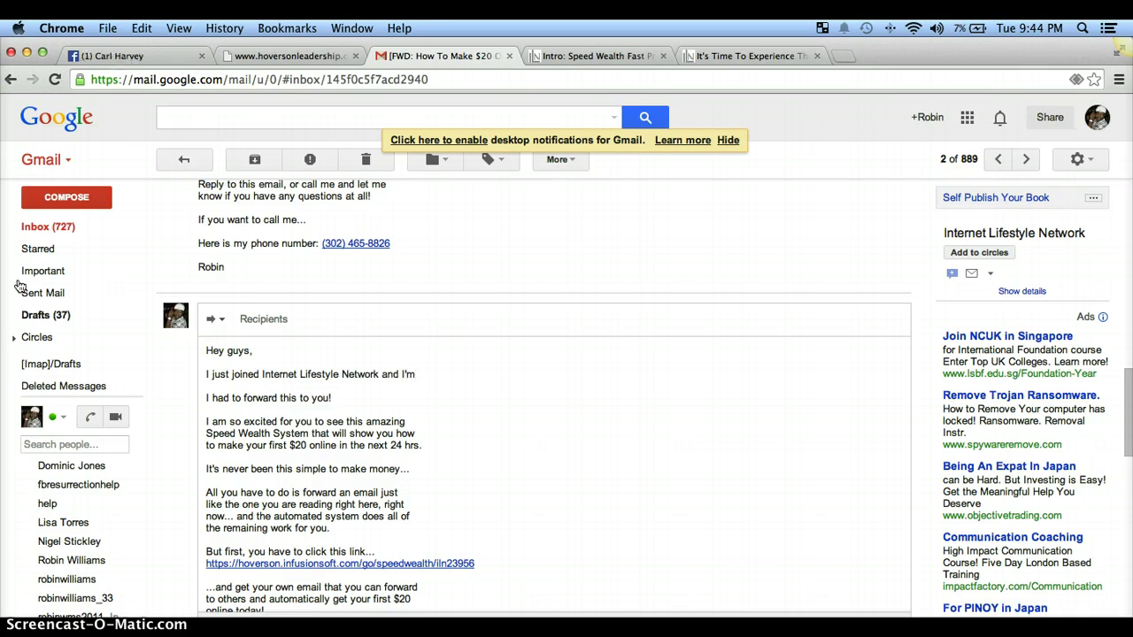
{"action": "key", "text": "Return"}
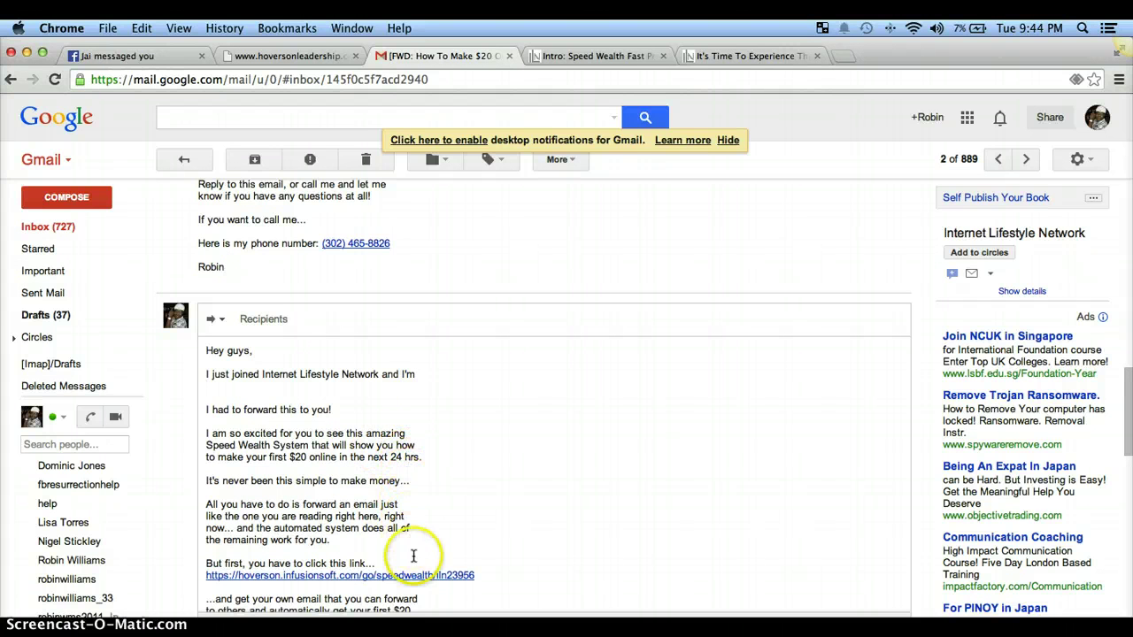
Continue the introduction on new lines after "and I'm" with "excited about building an income online. I wanted to share this with you all....".
{"action": "left_click", "coordinate": [417, 376]}
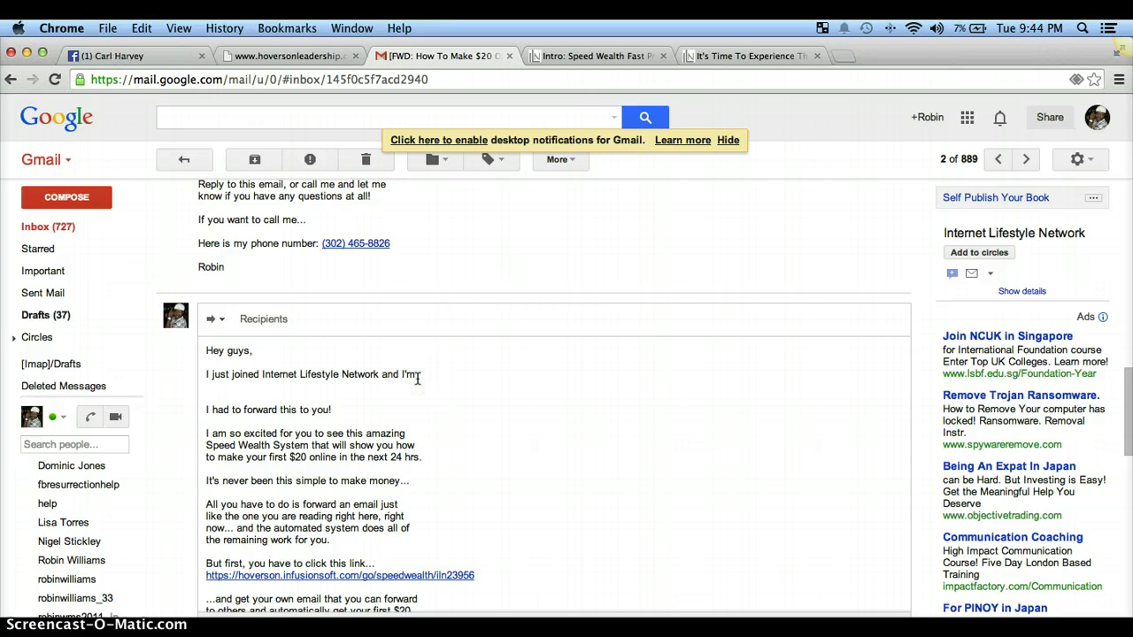
{"action": "key", "text": "Return"}
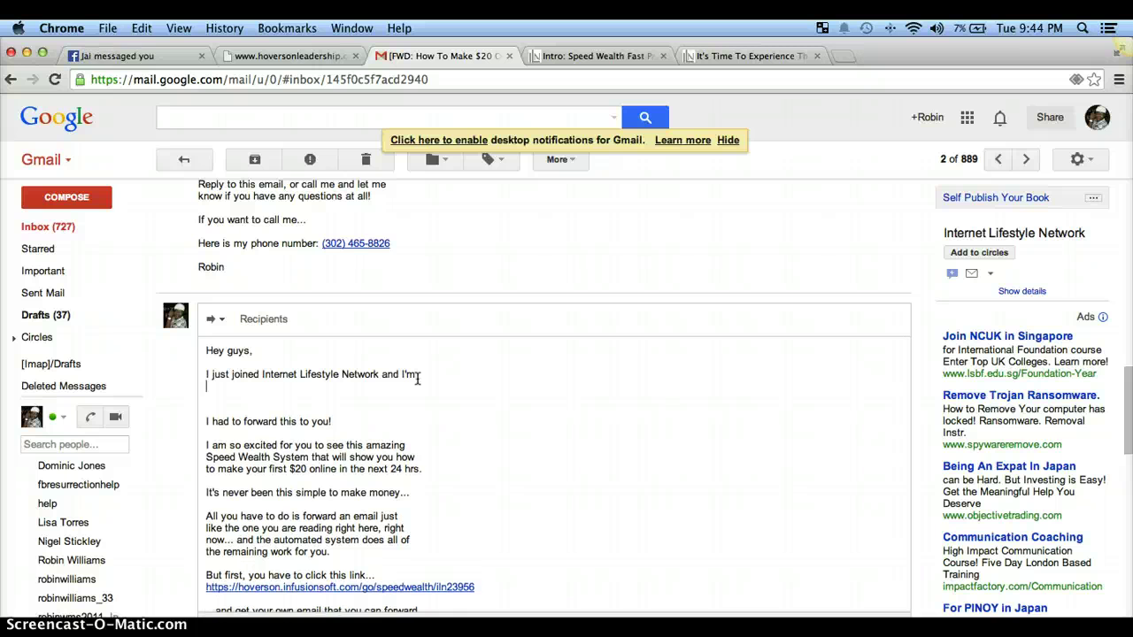
{"action": "type", "text": "excited "}
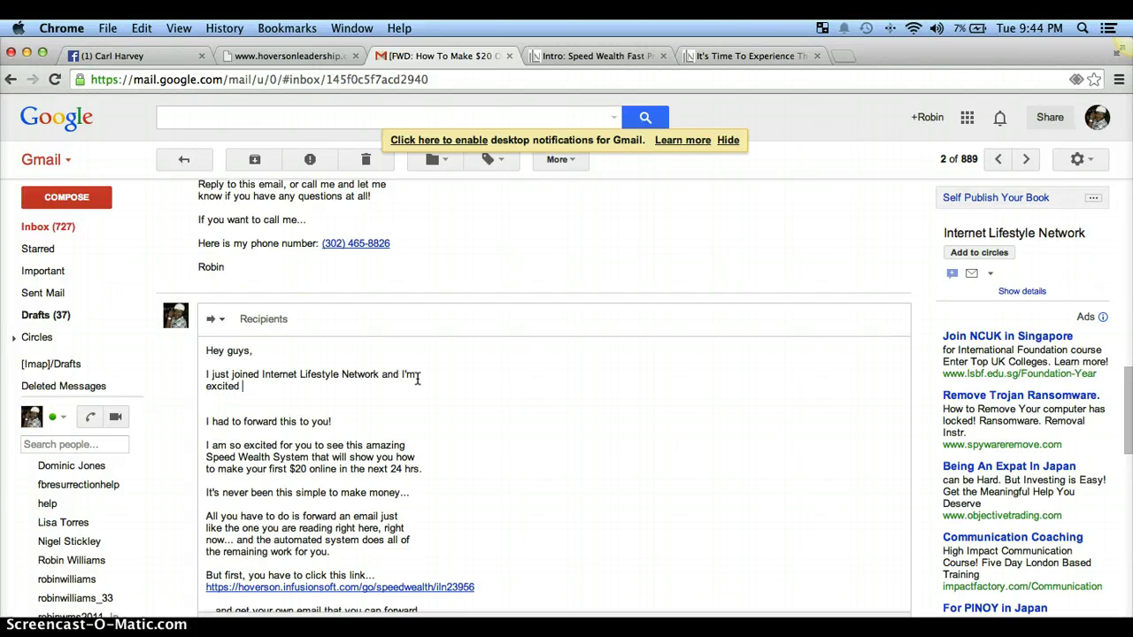
{"action": "type", "text": "about buil"}
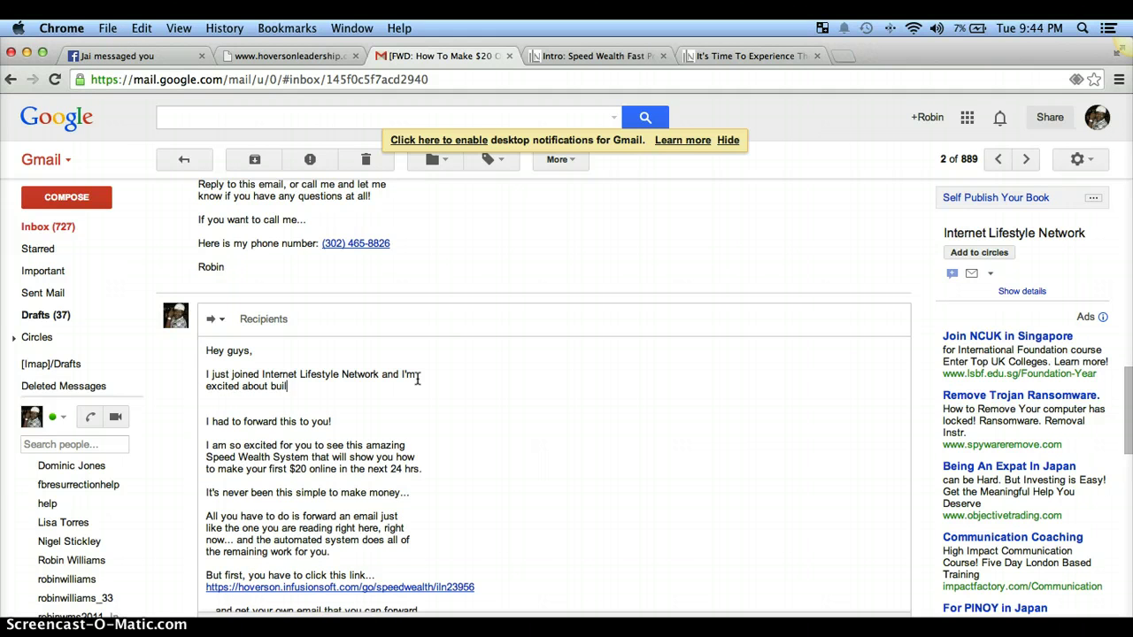
{"action": "type", "text": "ding an income "}
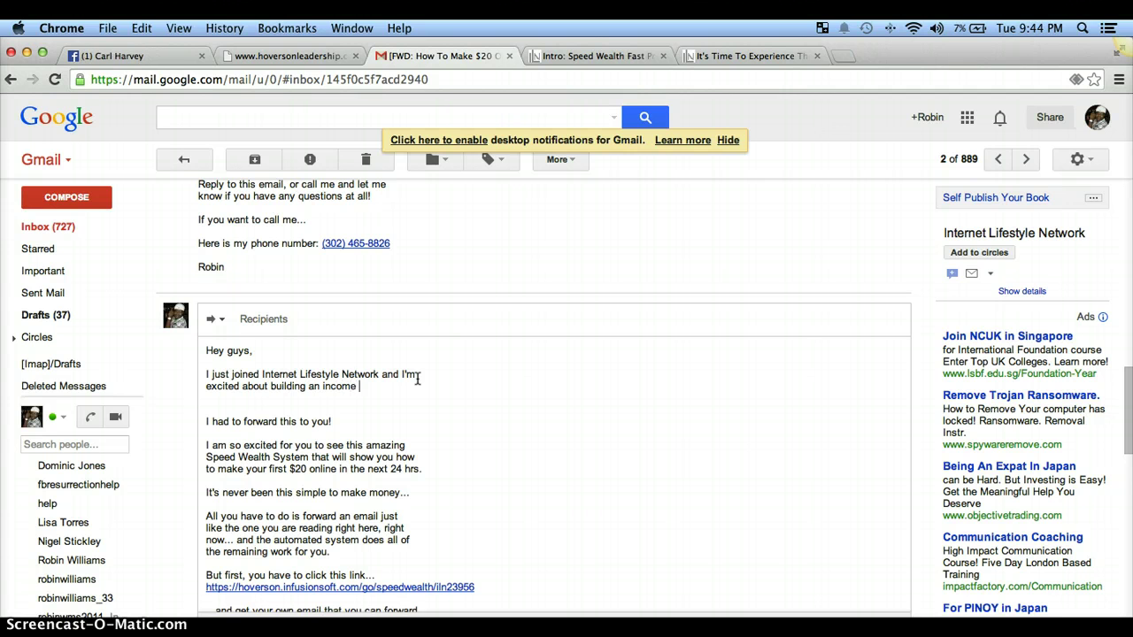
{"action": "type", "text": "online.  I wanted"}
{"action": "key", "text": "Return"}
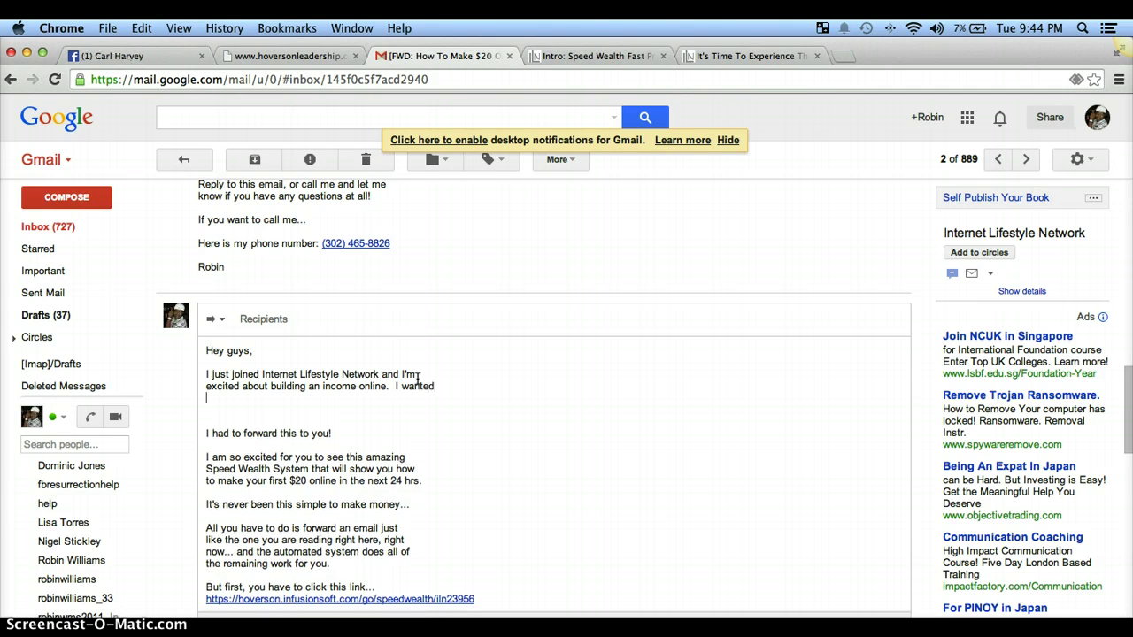
{"action": "type", "text": "to share this with ytou"}
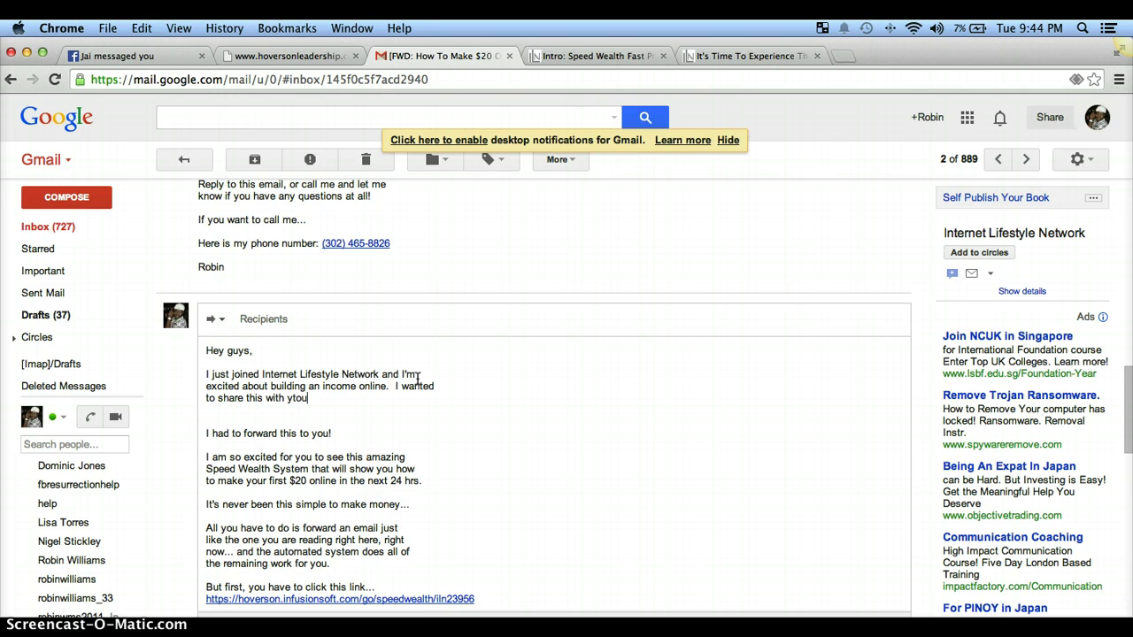
{"action": "key", "text": "BackSpace"}
{"action": "type", "text": "...."}
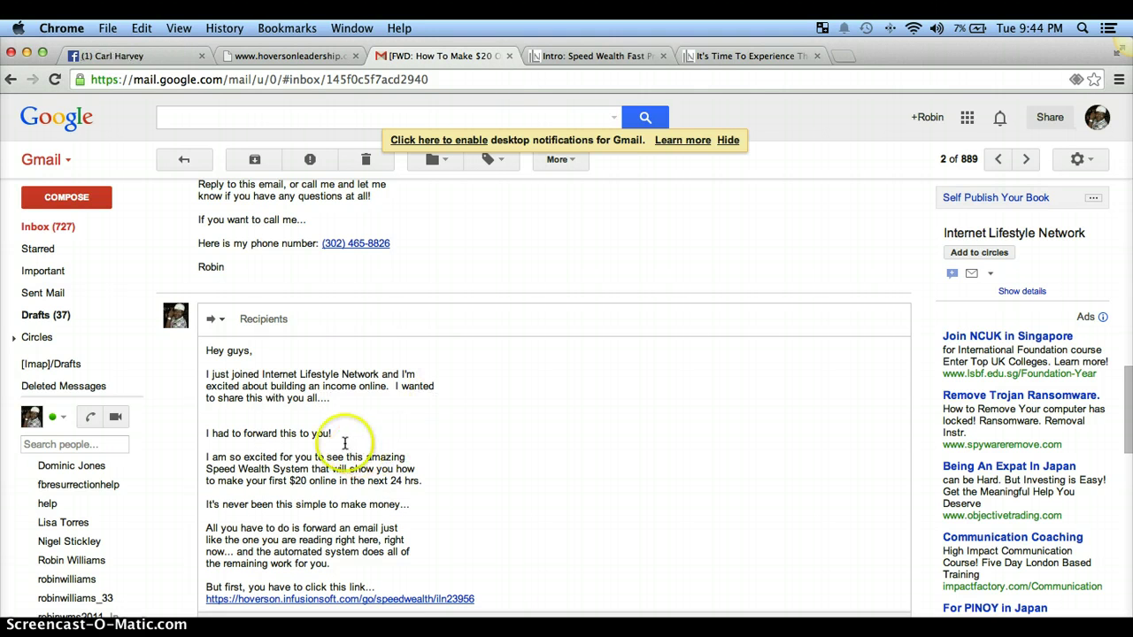
Delete the line "I had to forward this to you!" and the surplus blank lines beneath the new introduction.
{"action": "left_click_drag", "start_coordinate": [336, 434], "coordinate": [222, 418]}
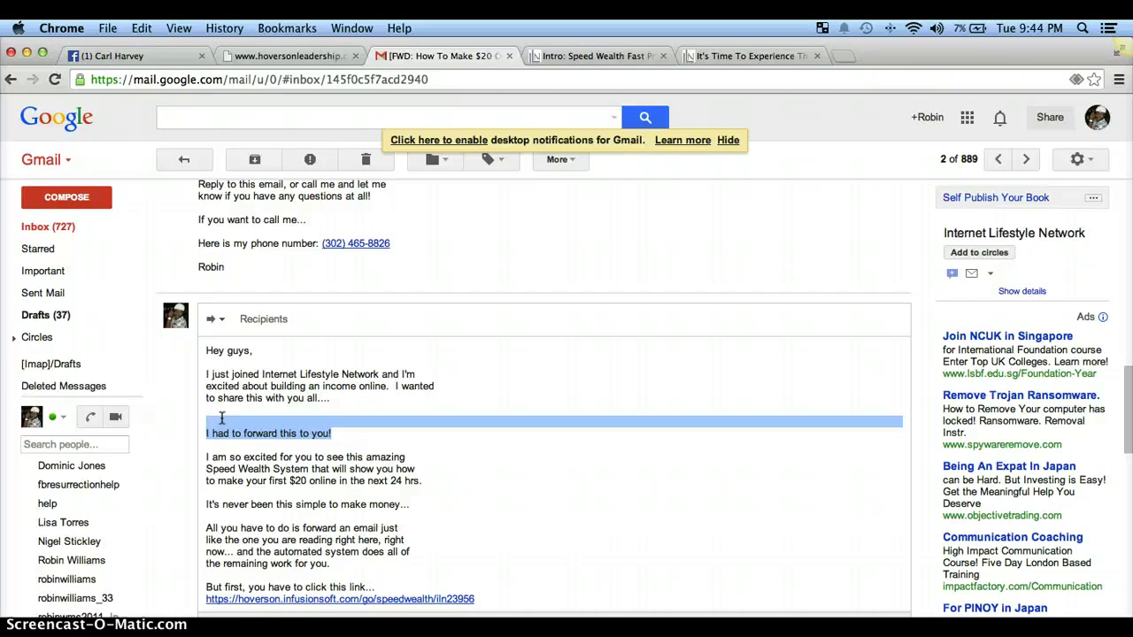
{"action": "key", "text": "BackSpace"}
{"action": "key", "text": "Return"}
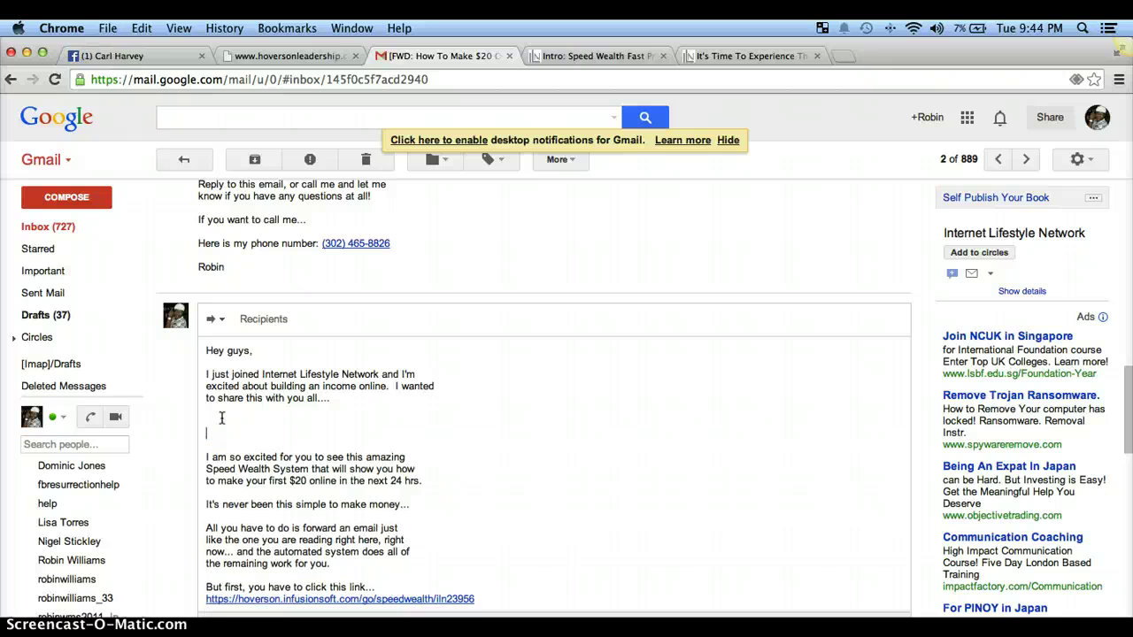
{"action": "key", "text": "BackSpace"}
{"action": "key", "text": "BackSpace"}
{"action": "key", "text": "BackSpace"}
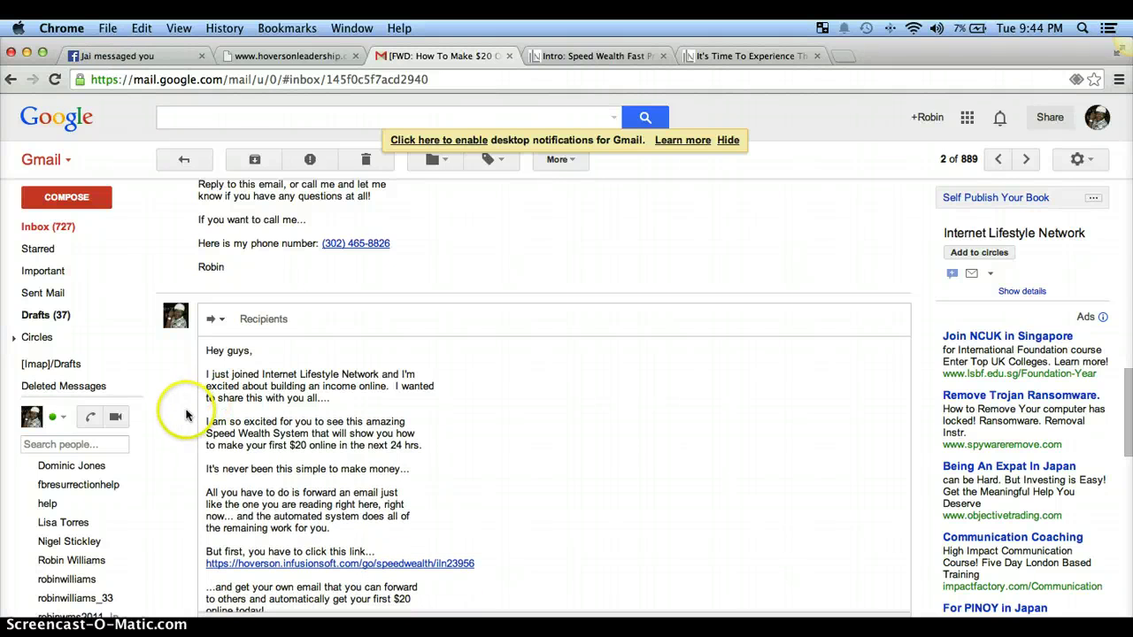
Review the rest of the forwarded email down to its signature and highlight the link beneath "But first, you have to click this link...".
{"action": "left_click_drag", "start_coordinate": [207, 421], "coordinate": [354, 467]}
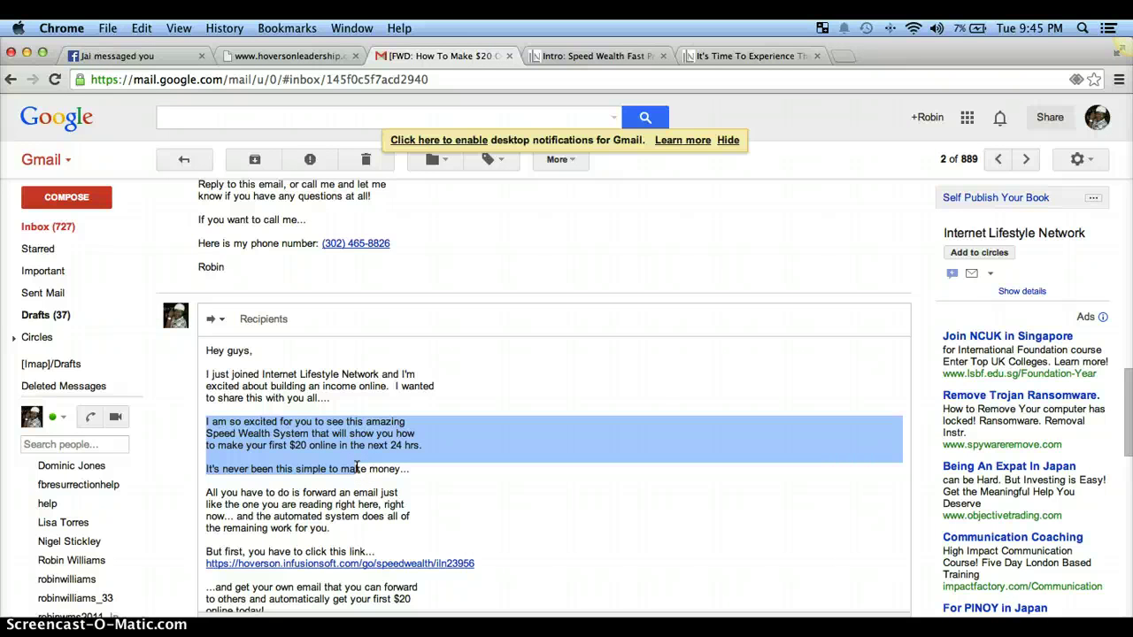
{"action": "left_click", "coordinate": [428, 468]}
{"action": "scroll", "coordinate": [430, 467], "scroll_direction": "down", "scroll_amount": 3}
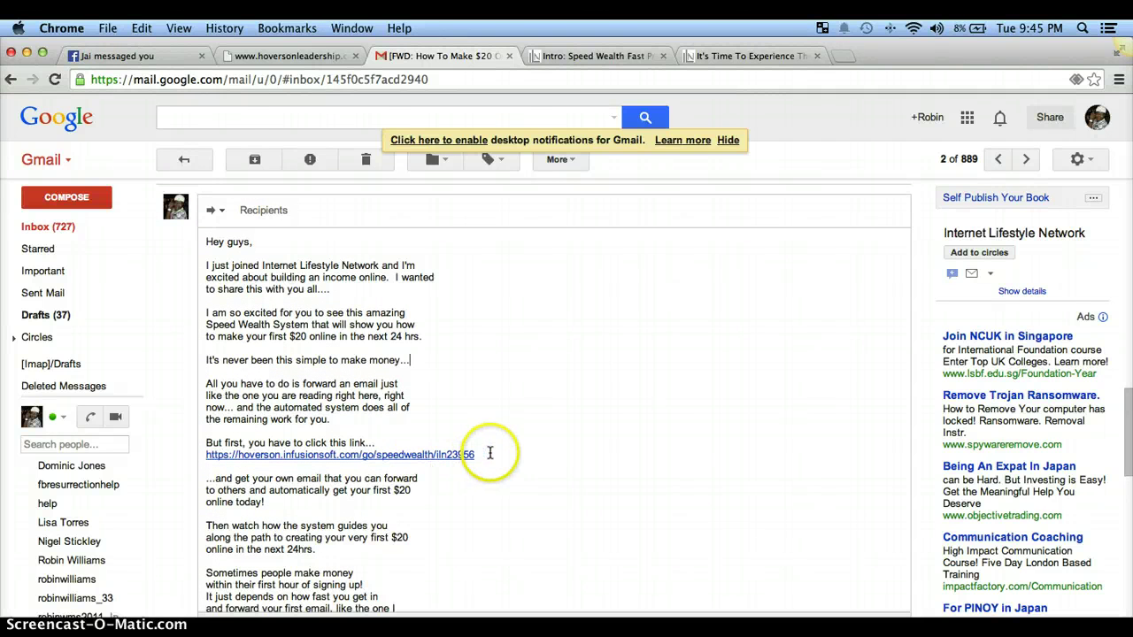
{"action": "left_click_drag", "start_coordinate": [476, 454], "coordinate": [310, 451]}
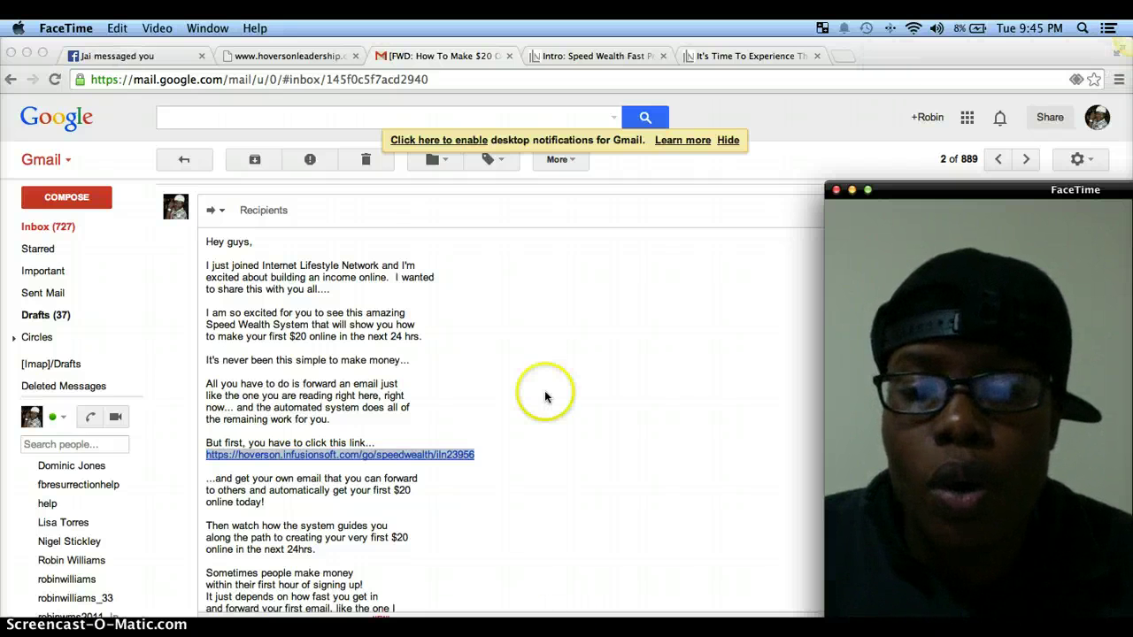
{"action": "scroll", "coordinate": [349, 421], "scroll_direction": "down", "scroll_amount": 10}
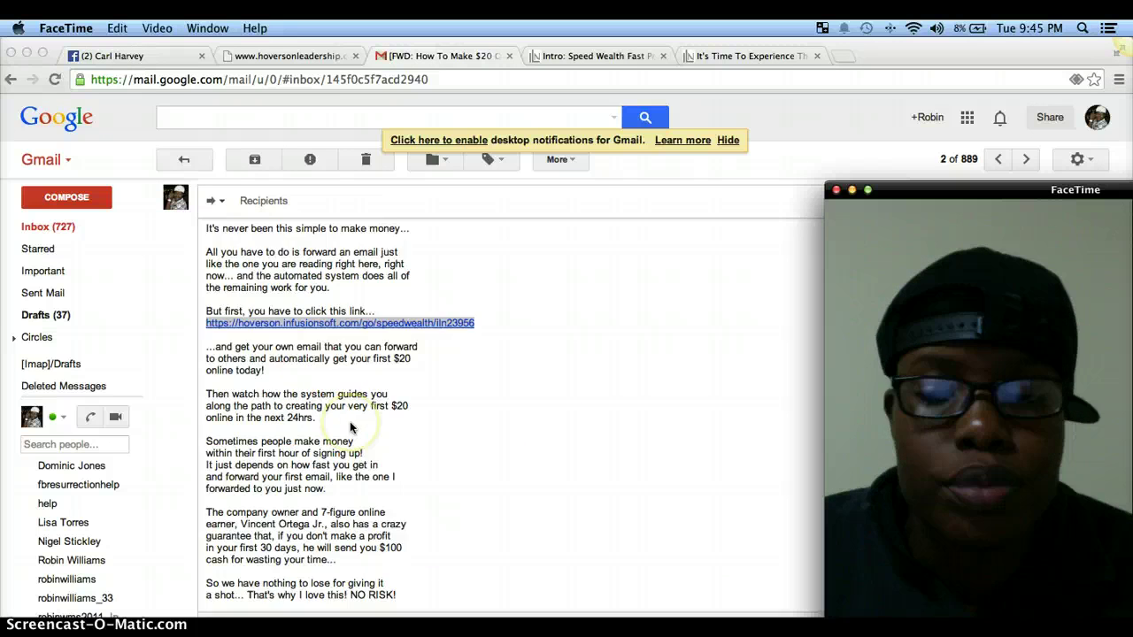
{"action": "scroll", "coordinate": [349, 421], "scroll_direction": "down", "scroll_amount": 5}
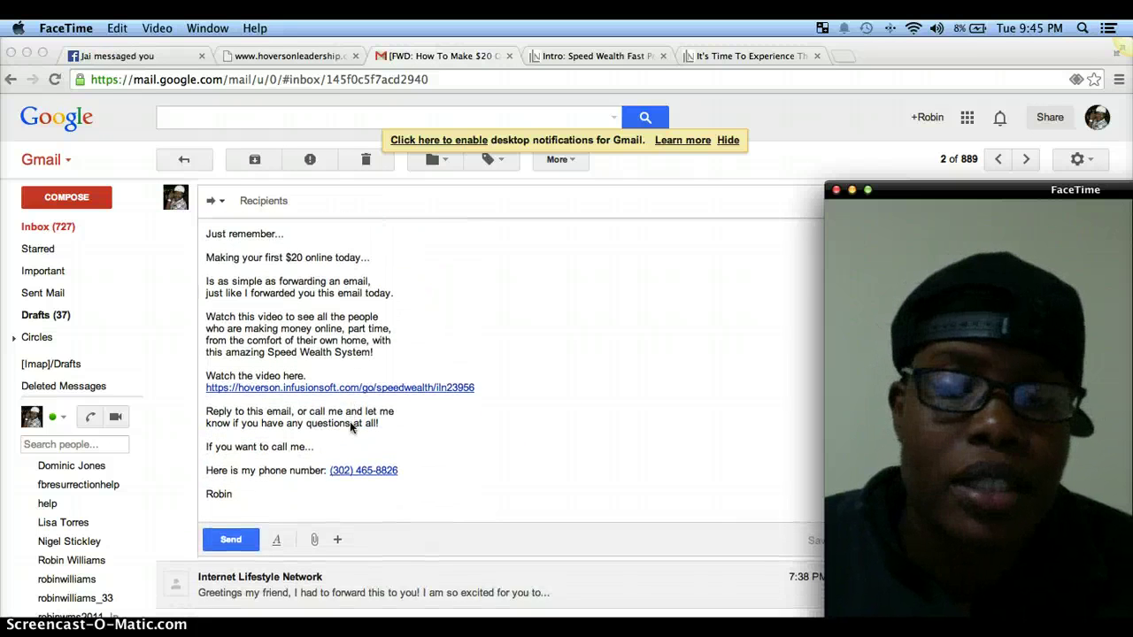
{"action": "scroll", "coordinate": [350, 421], "scroll_direction": "up", "scroll_amount": 4}
{"action": "scroll", "coordinate": [350, 424], "scroll_direction": "up", "scroll_amount": 1}
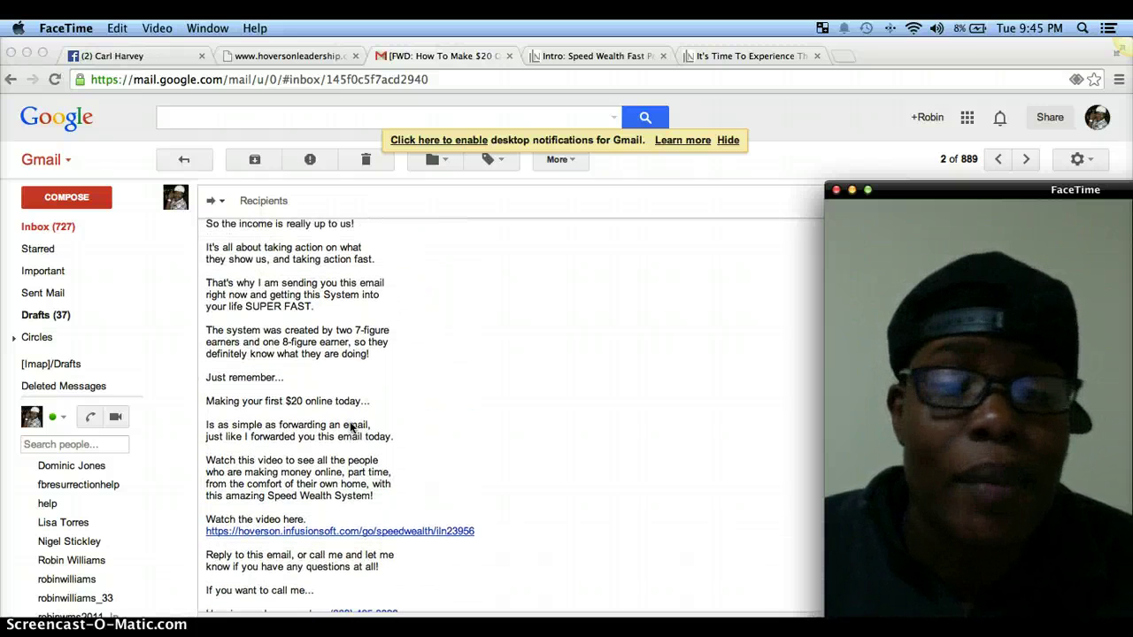
{"action": "scroll", "coordinate": [351, 428], "scroll_direction": "up", "scroll_amount": 10}
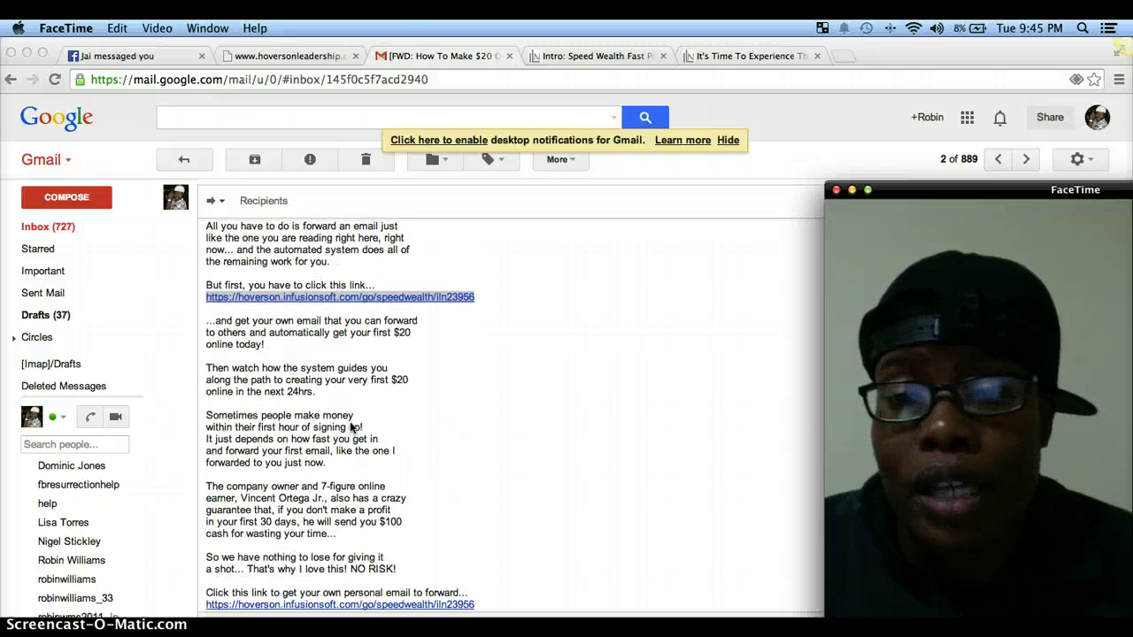
{"action": "left_click", "coordinate": [495, 298]}
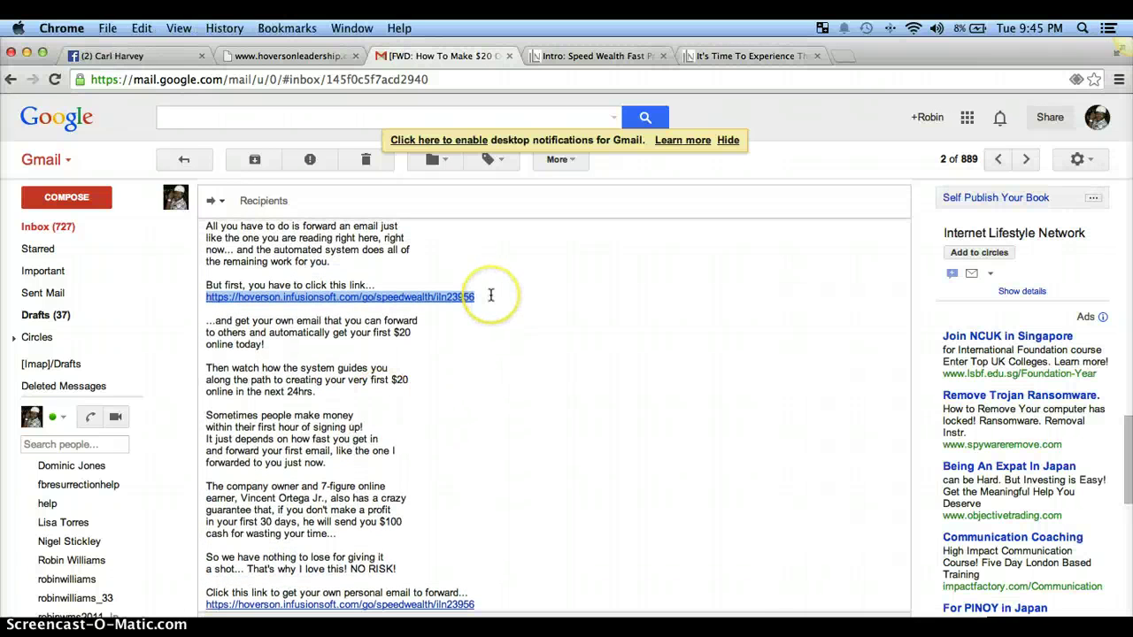
{"action": "left_click_drag", "start_coordinate": [471, 297], "coordinate": [415, 299]}
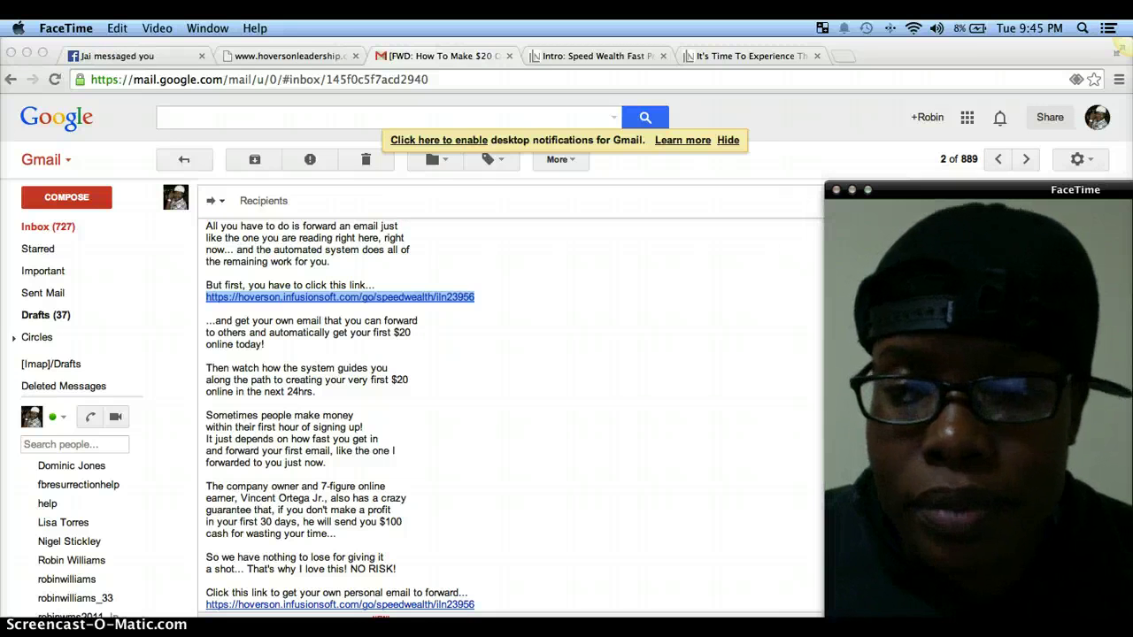
Switch to the ILN Links document in TextEdit and enter "Getting Started With Internet Lifestyle Network - Part II" after "FB Group Link:".
{"action": "key", "text": "super+Tab"}
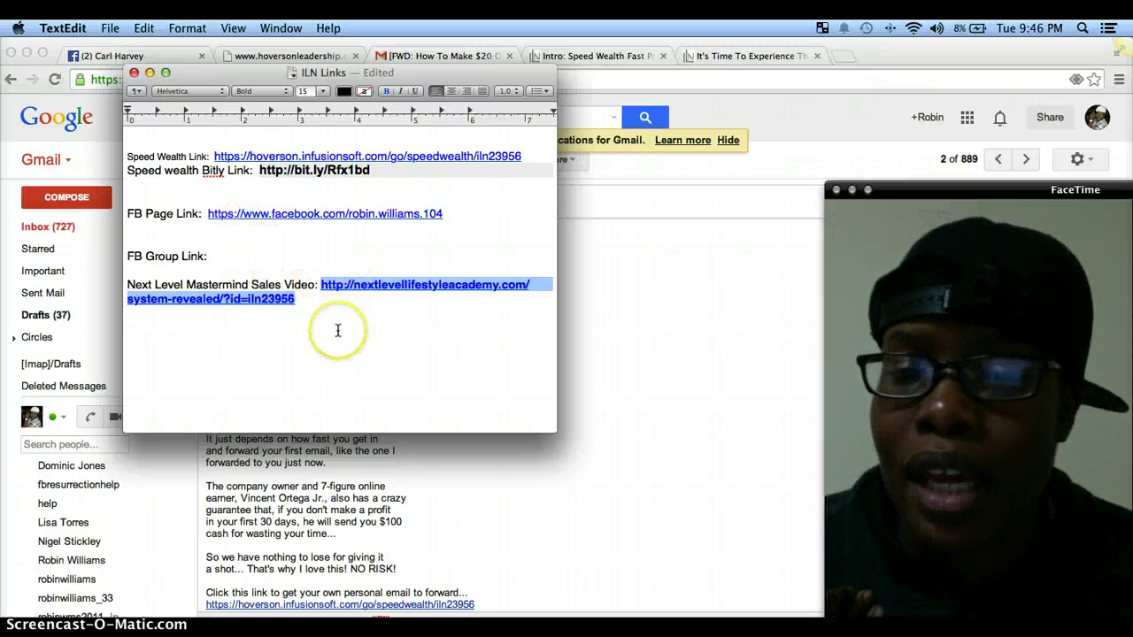
{"action": "left_click", "coordinate": [278, 248]}
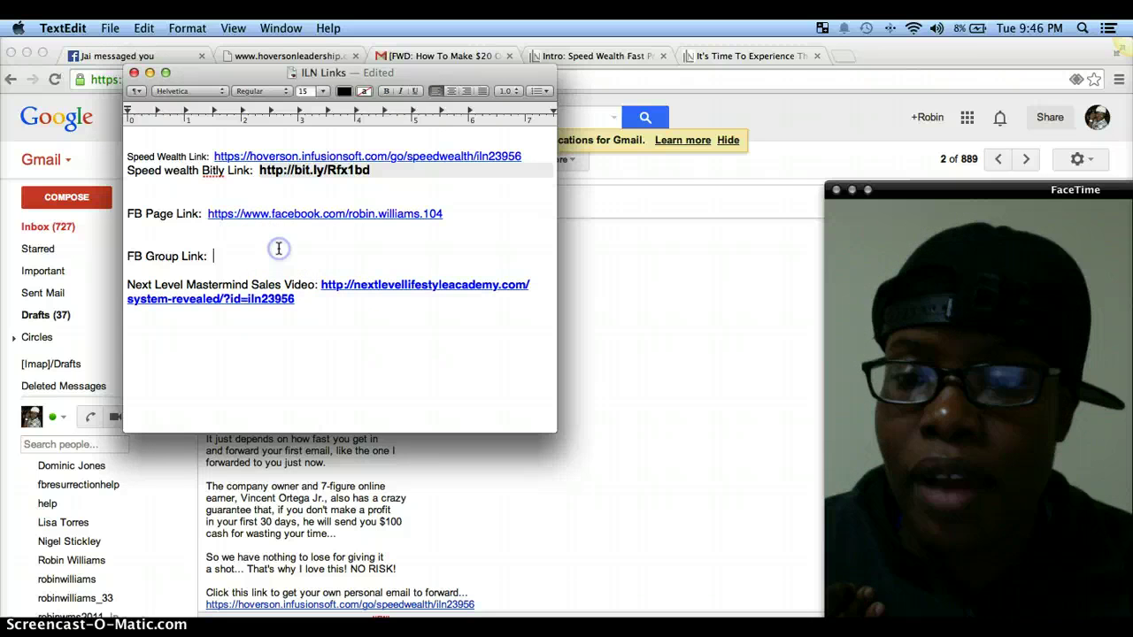
{"action": "type", "text": "Getting Started With Internet Lifestyle Network - Part II"}
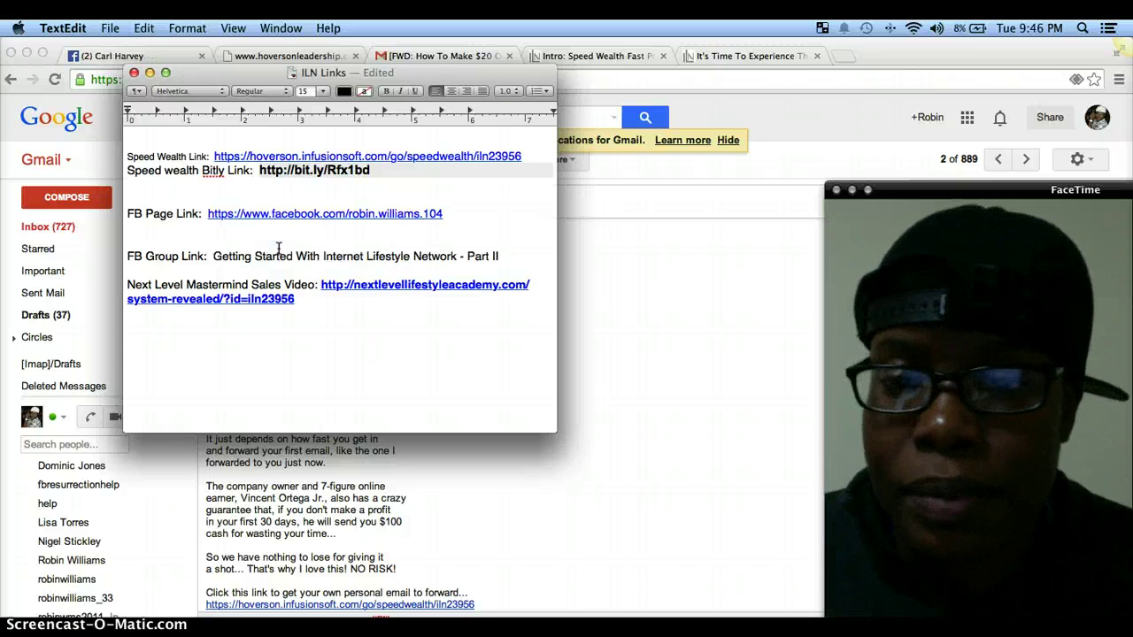
Return to Gmail, try replacing the first speedwealth link with "Getting Started With Internet Lifestyle Network - Part II", and undo the replacement.
{"action": "left_click", "coordinate": [674, 372]}
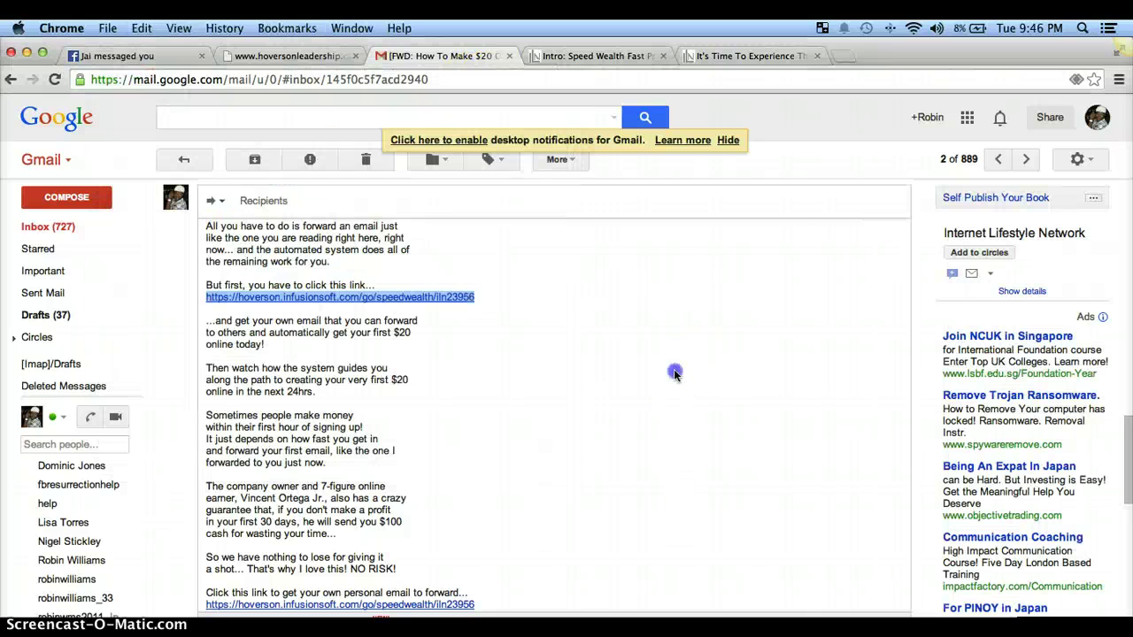
{"action": "left_click", "coordinate": [485, 291]}
{"action": "left_click_drag", "start_coordinate": [485, 292], "coordinate": [202, 301]}
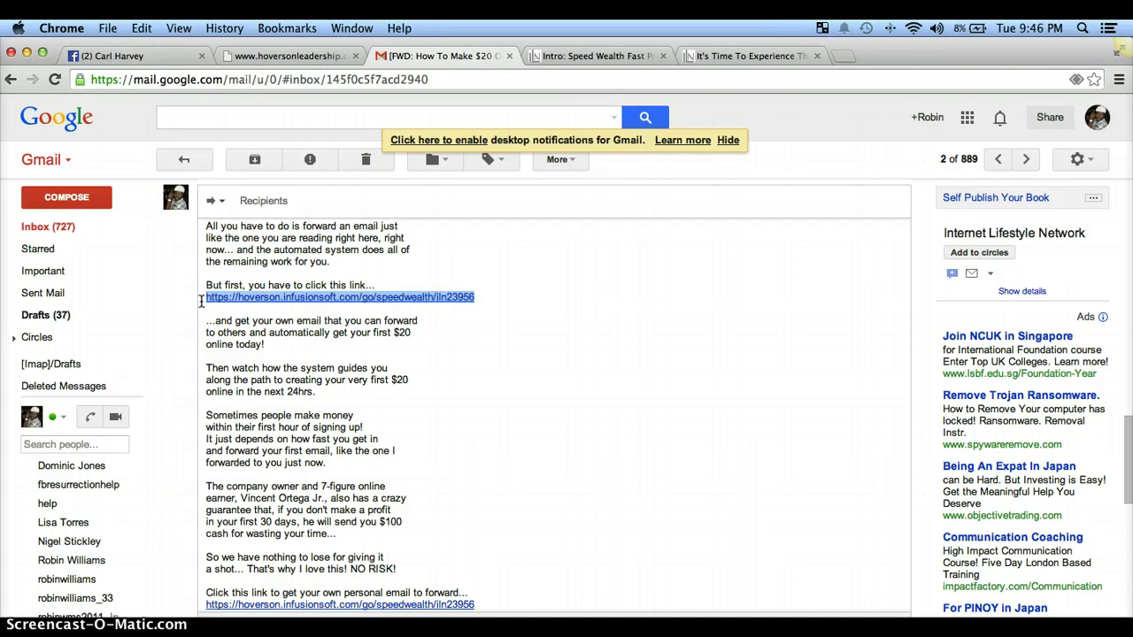
{"action": "type", "text": "Getting Started With Internet Lifestyle Network - Part II"}
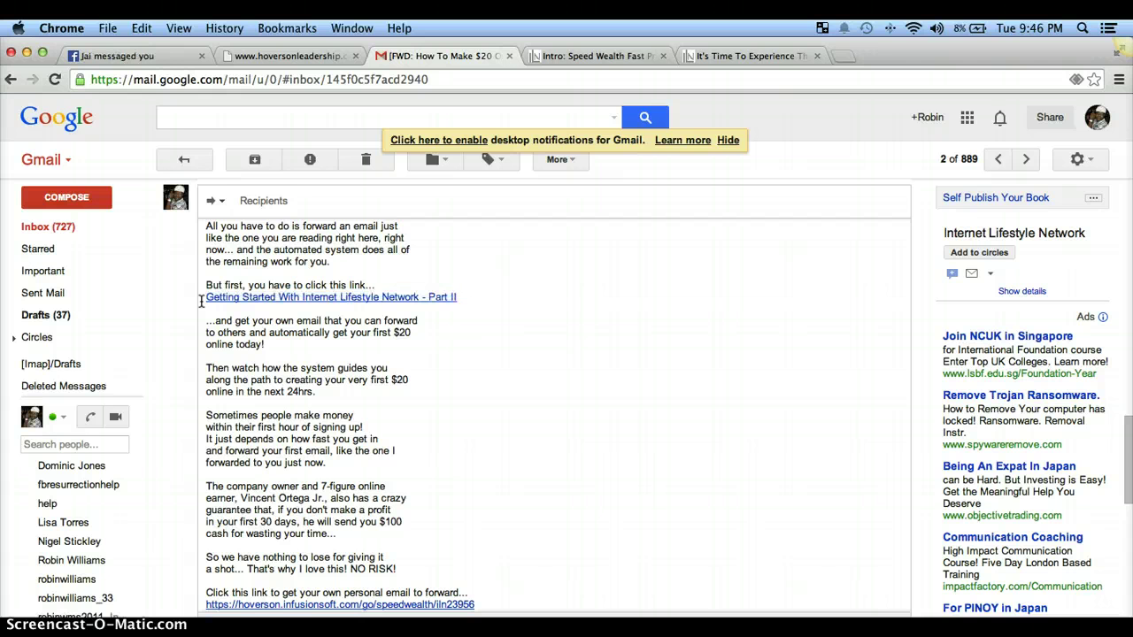
{"action": "key", "text": "super+z"}
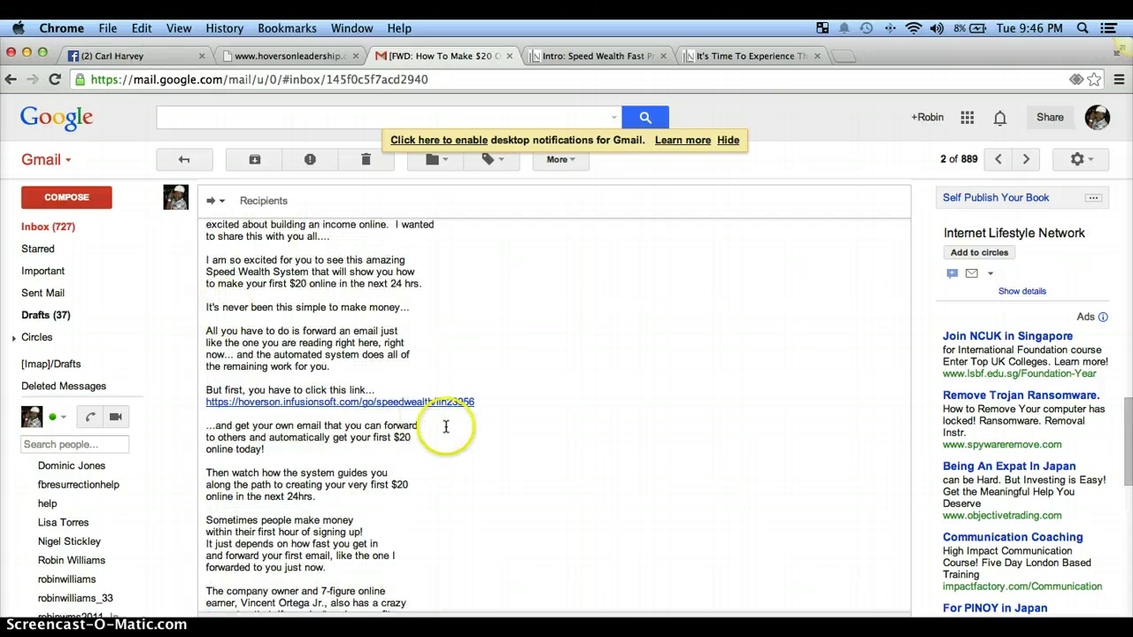
Copy the speedwealth link beneath "But first, you have to click this link..." and open it in a new browser tab.
{"action": "left_click_drag", "start_coordinate": [479, 401], "coordinate": [200, 401]}
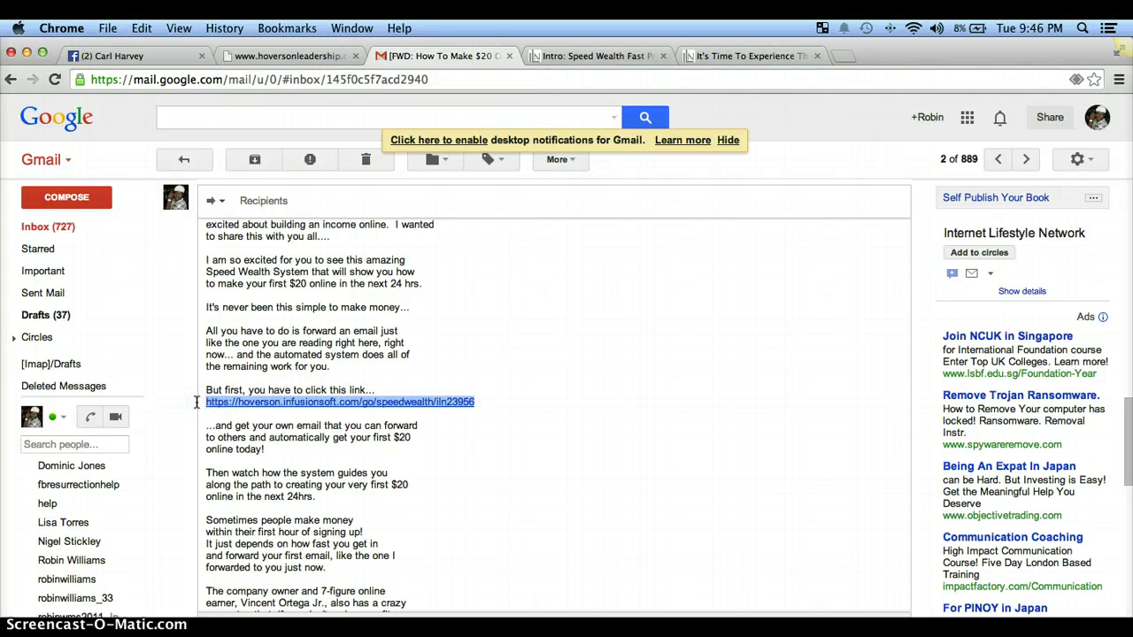
{"action": "left_click", "coordinate": [444, 425]}
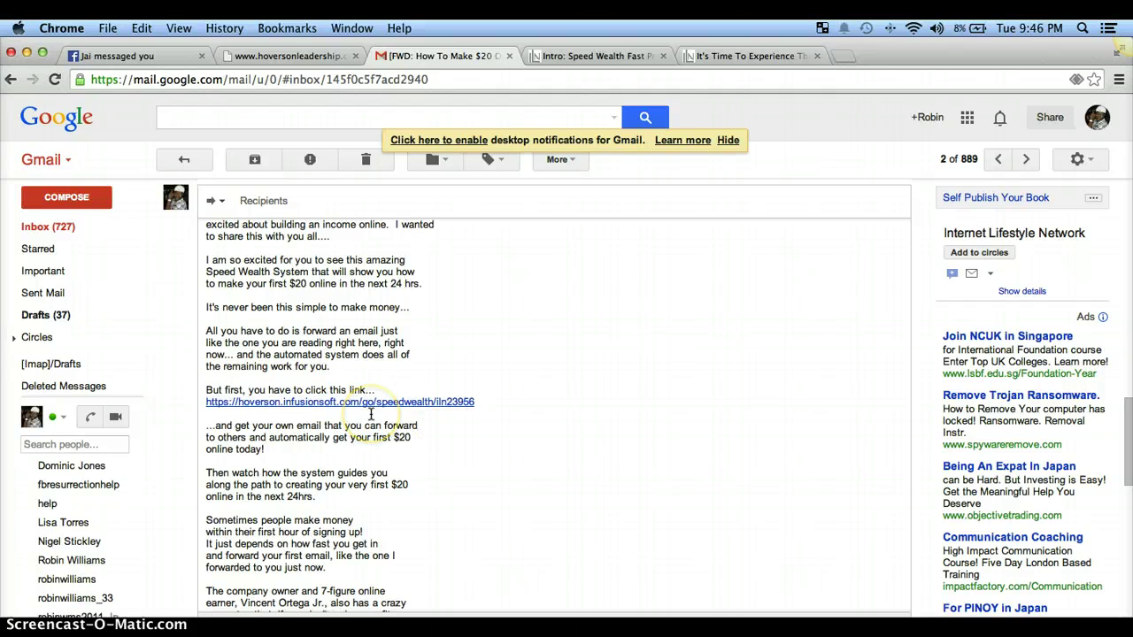
{"action": "scroll", "coordinate": [404, 447], "scroll_direction": "up", "scroll_amount": 3}
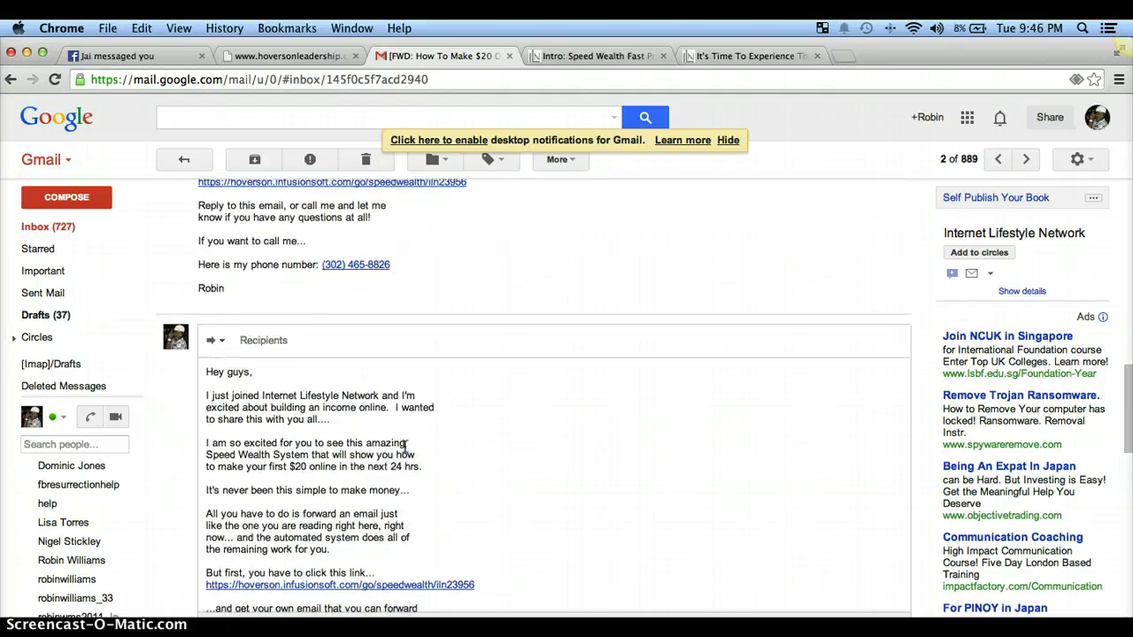
{"action": "scroll", "coordinate": [404, 447], "scroll_direction": "down", "scroll_amount": 10}
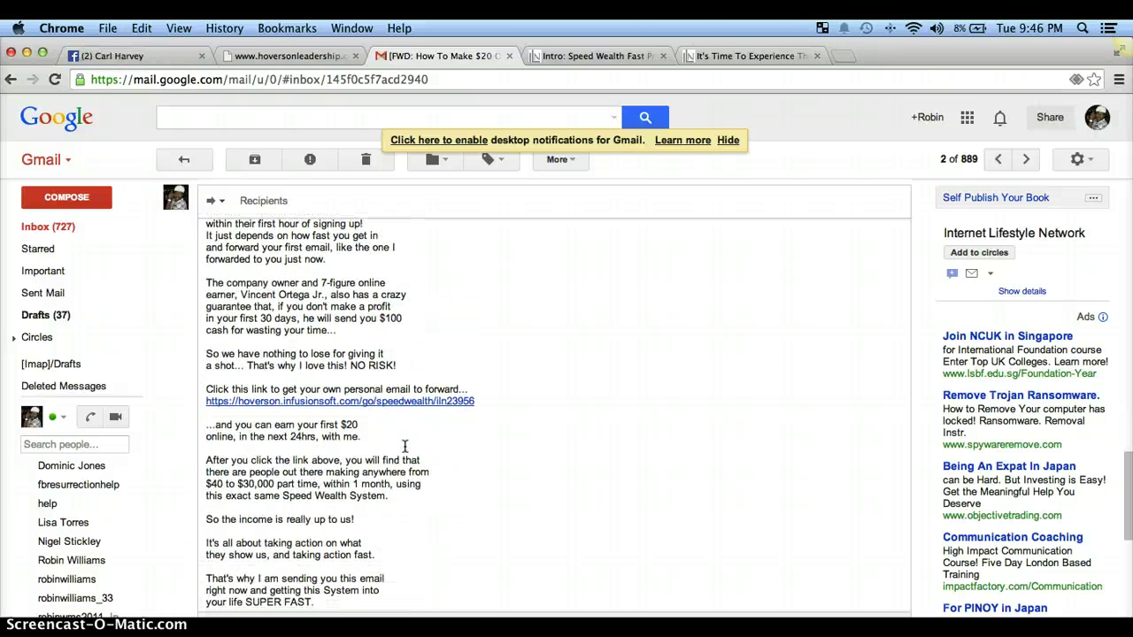
{"action": "scroll", "coordinate": [404, 447], "scroll_direction": "down", "scroll_amount": 5}
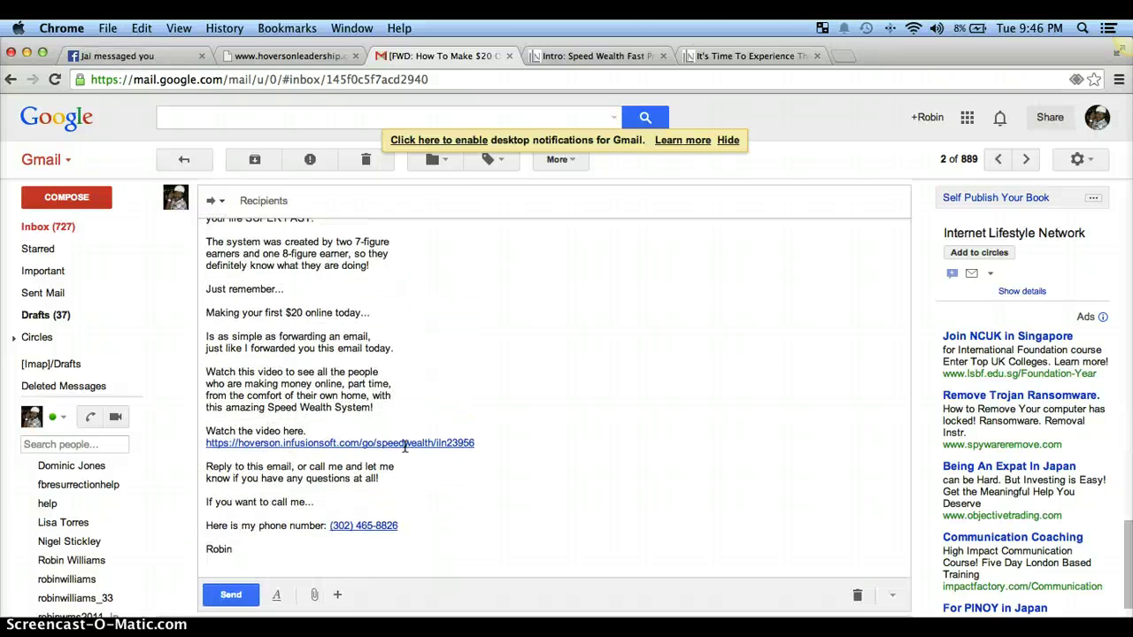
{"action": "scroll", "coordinate": [404, 447], "scroll_direction": "down", "scroll_amount": 1}
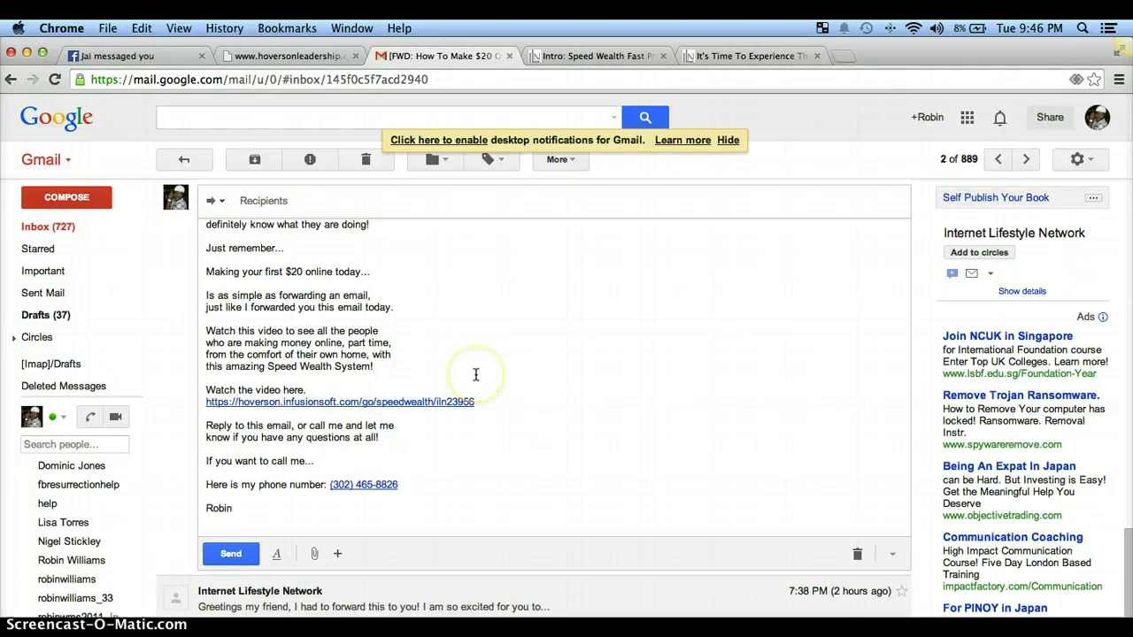
{"action": "left_click", "coordinate": [845, 55]}
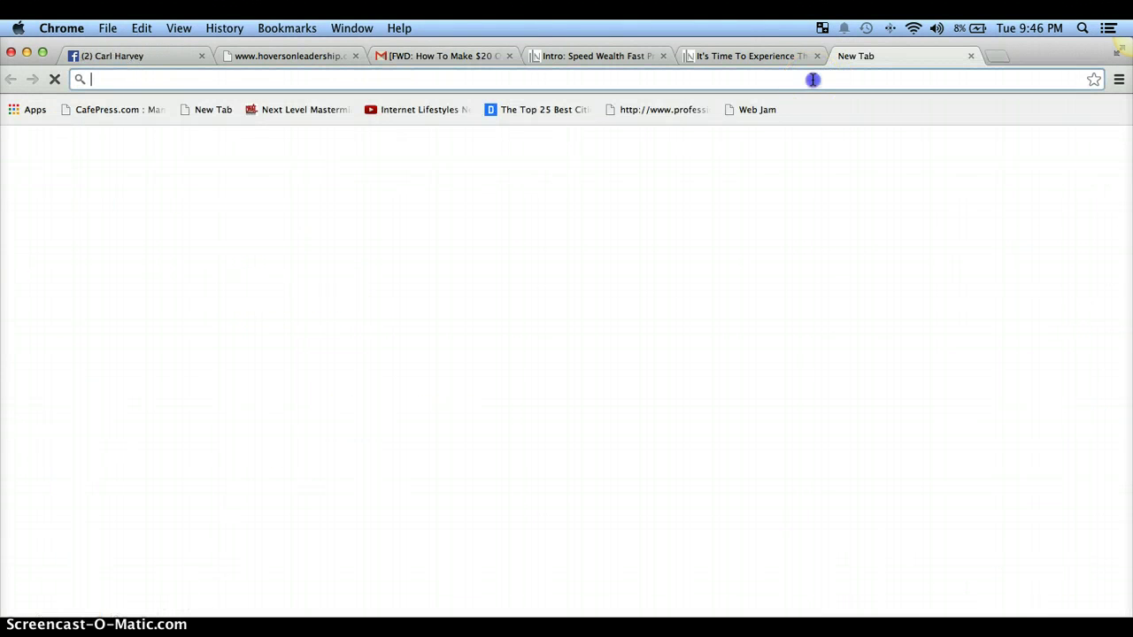
{"action": "key", "text": "super+v"}
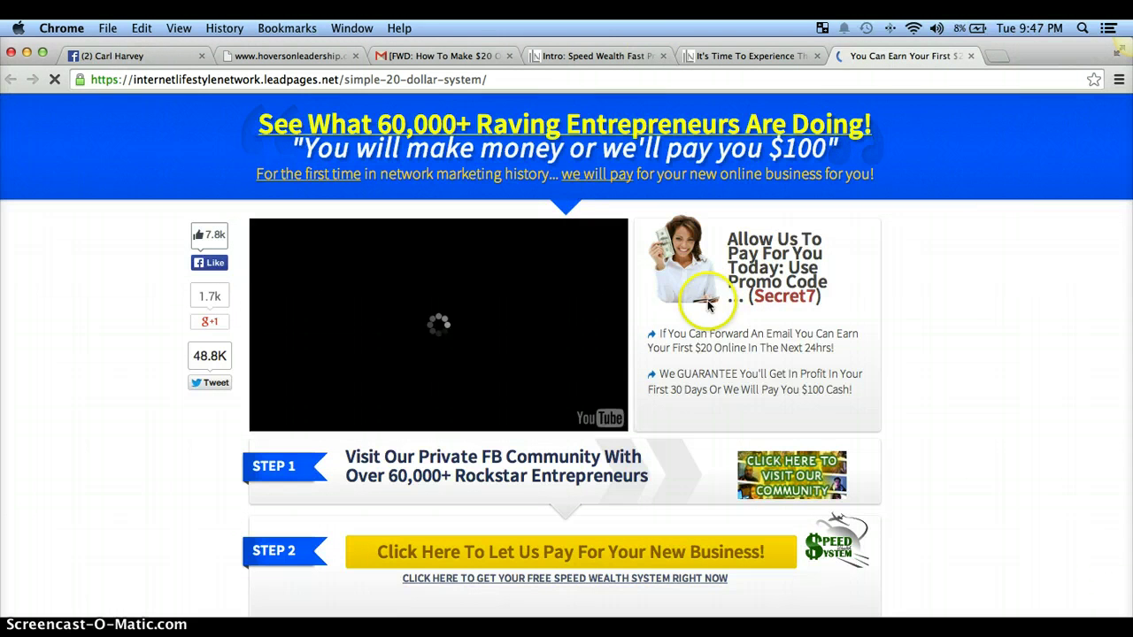
Close the simple-20-dollar-system landing page, confirm leaving it, and return to the second speedwealth link in the Gmail draft.
{"action": "left_click", "coordinate": [972, 56]}
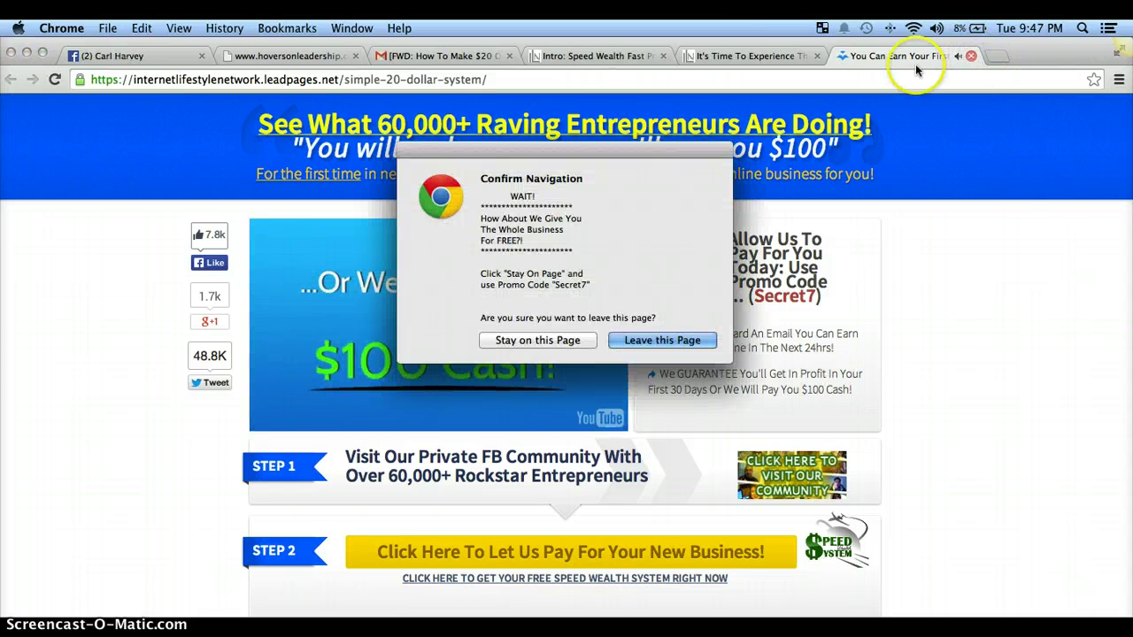
{"action": "left_click", "coordinate": [618, 343]}
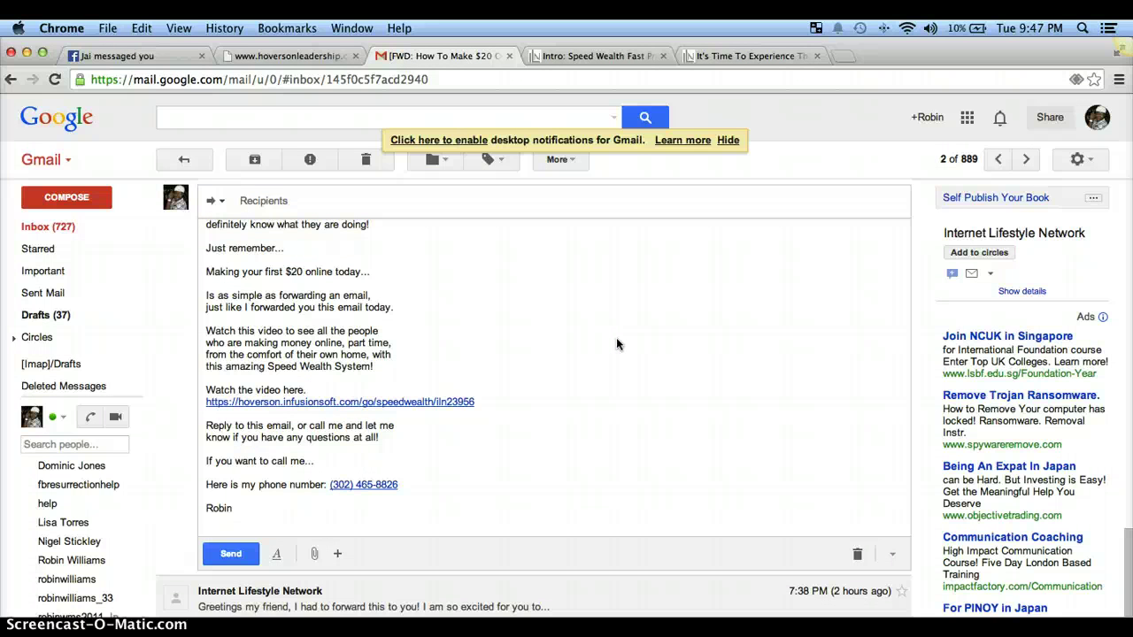
{"action": "scroll", "coordinate": [617, 343], "scroll_direction": "up", "scroll_amount": 10}
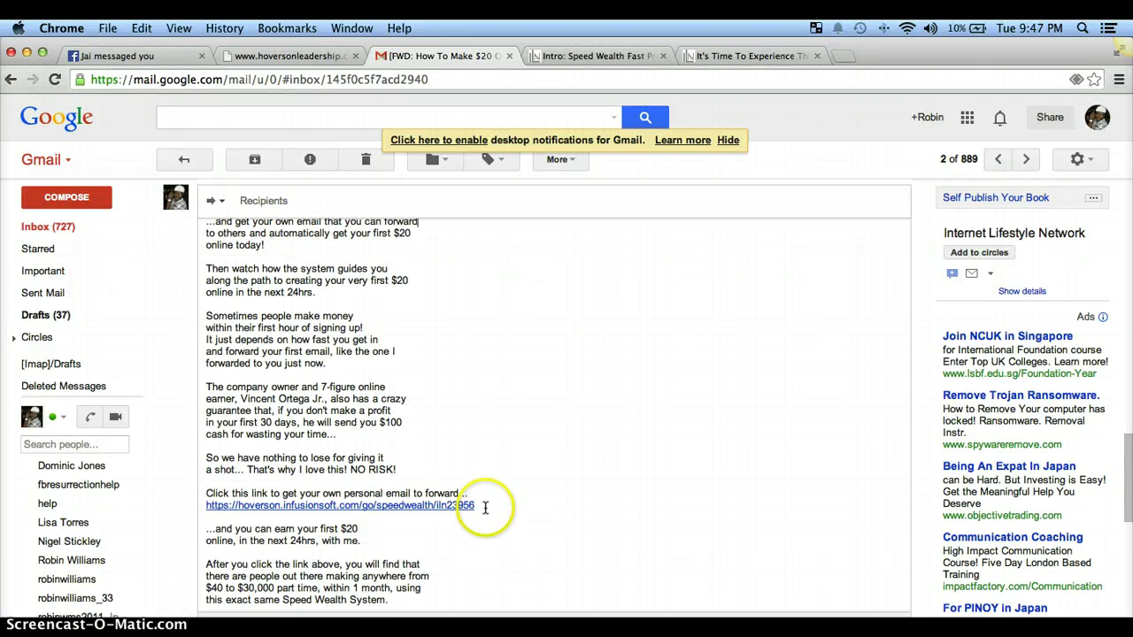
Switch to the ILN Links document in TextEdit to look over the saved links, and return to the Gmail draft.
{"action": "key", "text": "super+Tab"}
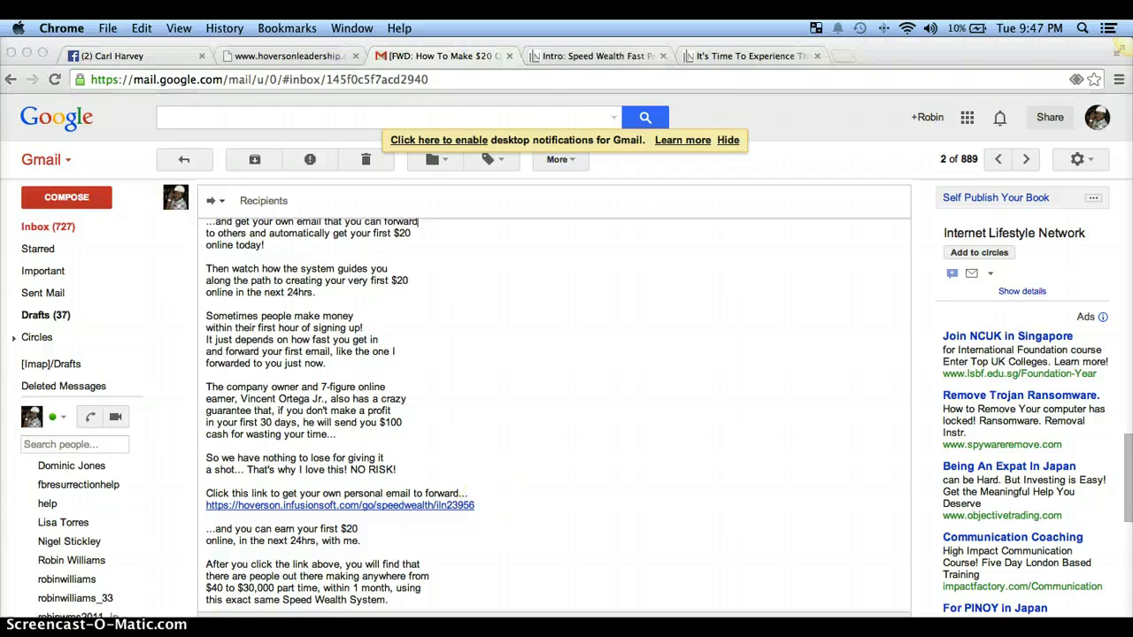
{"action": "left_click", "coordinate": [228, 152]}
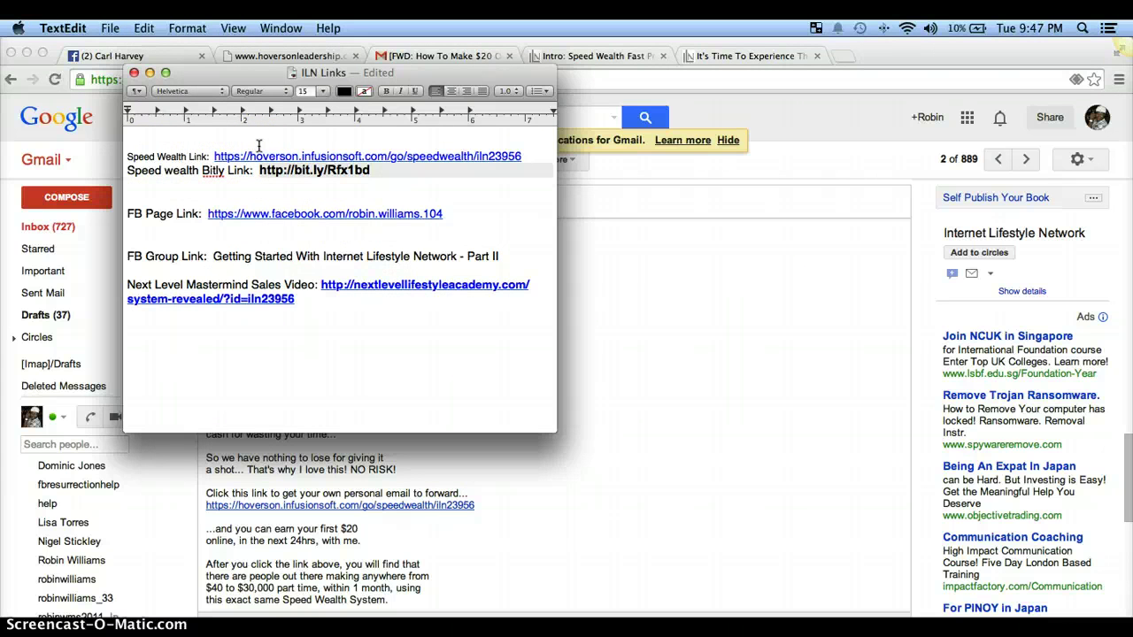
{"action": "left_click", "coordinate": [508, 292]}
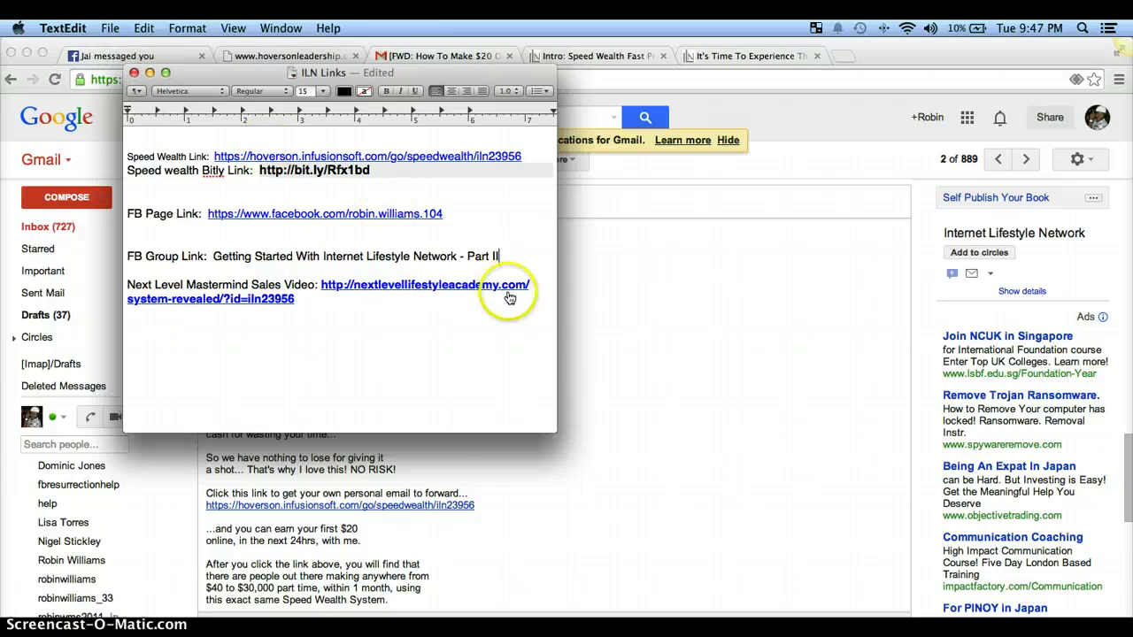
{"action": "left_click", "coordinate": [774, 444]}
Forward the original "[FWD: How To Make $20 Online In 24hrs?]" message from Internet Lifestyle Network.
{"action": "left_click", "coordinate": [618, 316]}
{"action": "scroll", "coordinate": [608, 286], "scroll_direction": "up", "scroll_amount": 10}
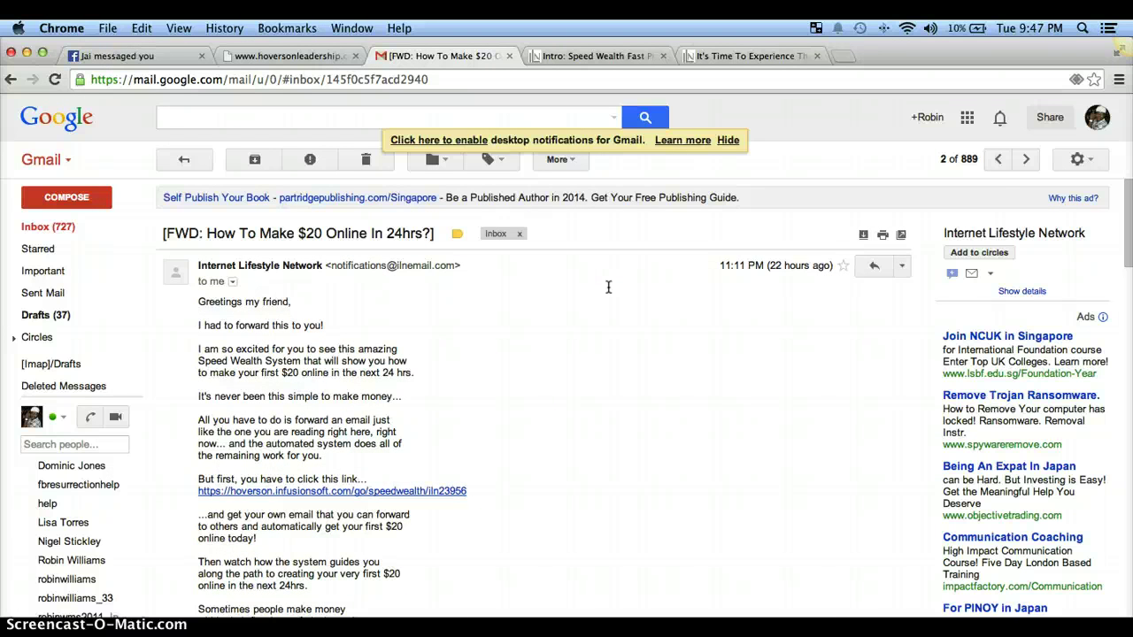
{"action": "left_click", "coordinate": [900, 267]}
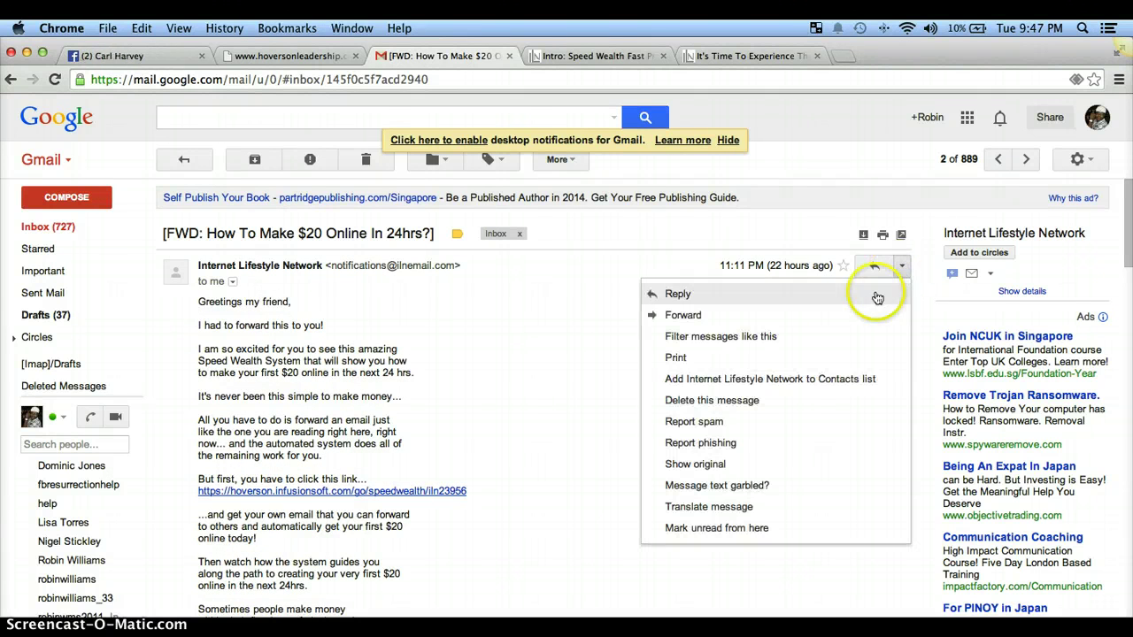
{"action": "left_click", "coordinate": [804, 316]}
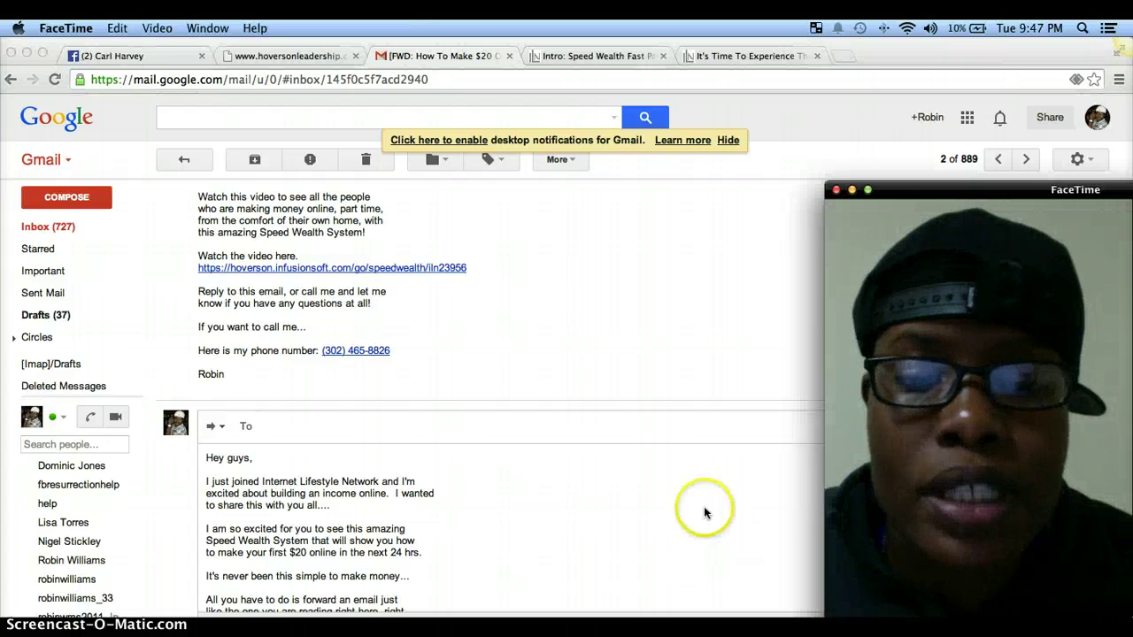
{"action": "scroll", "coordinate": [674, 459], "scroll_direction": "down", "scroll_amount": 2}
{"action": "scroll", "coordinate": [673, 459], "scroll_direction": "down", "scroll_amount": 2}
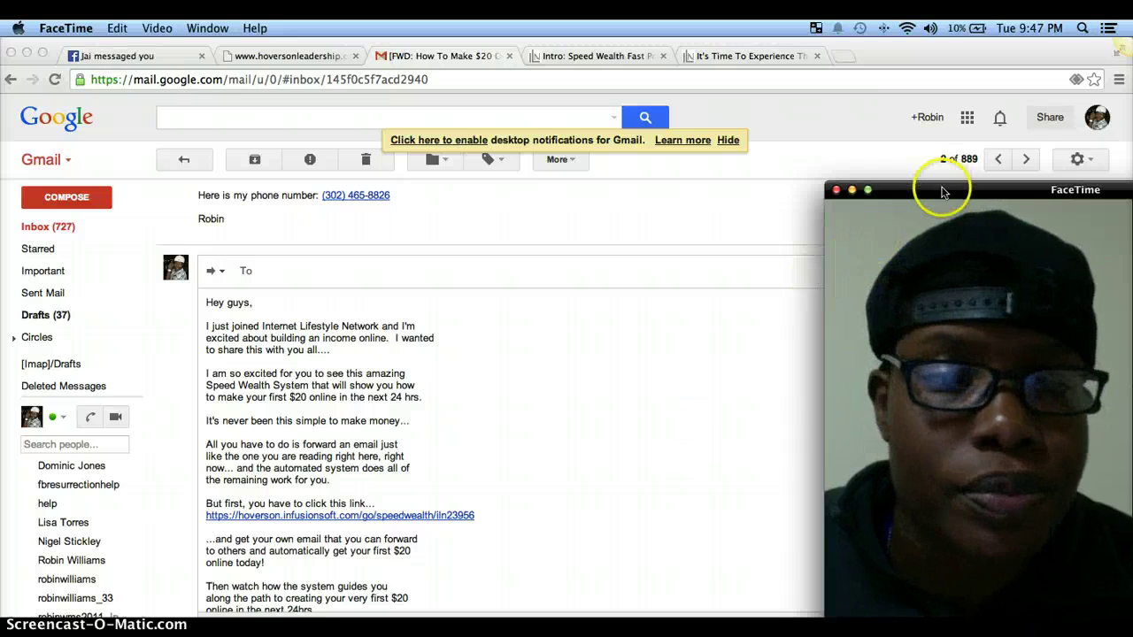
Move the FaceTime window clear of the draft's recipient line and show the forward's Bcc field.
{"action": "left_click_drag", "start_coordinate": [941, 189], "coordinate": [994, 425]}
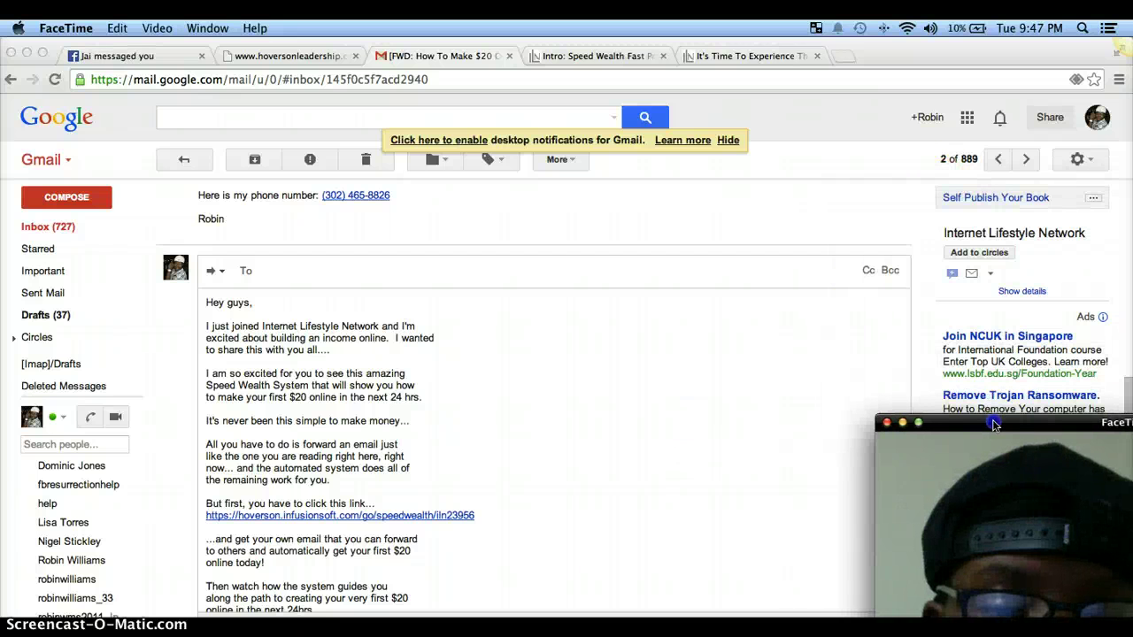
{"action": "left_click", "coordinate": [906, 273]}
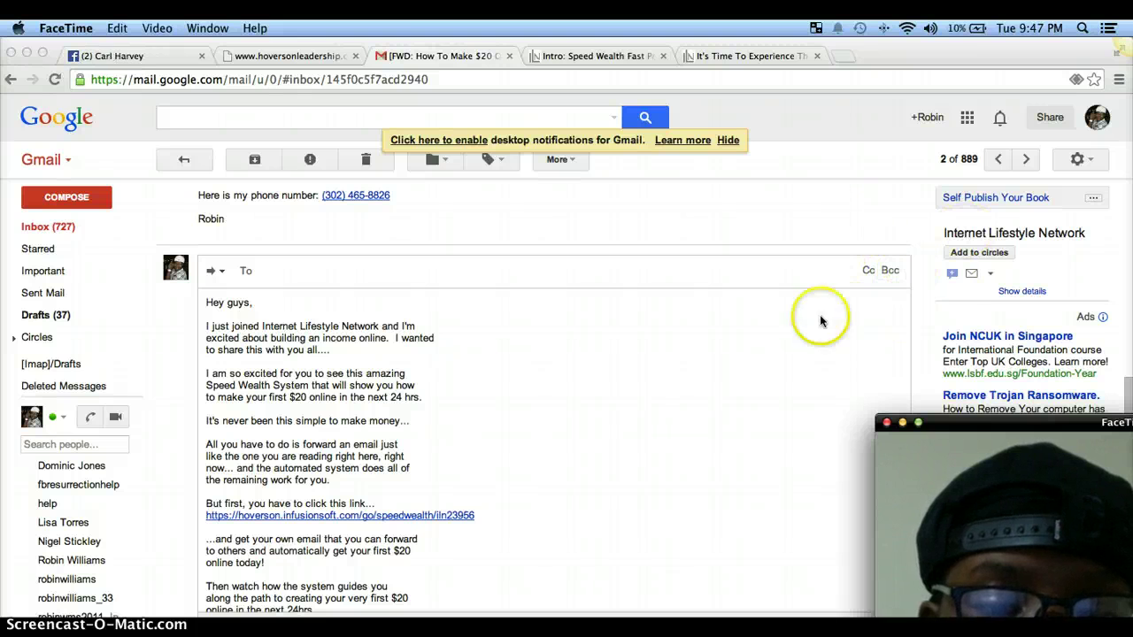
{"action": "left_click", "coordinate": [894, 270]}
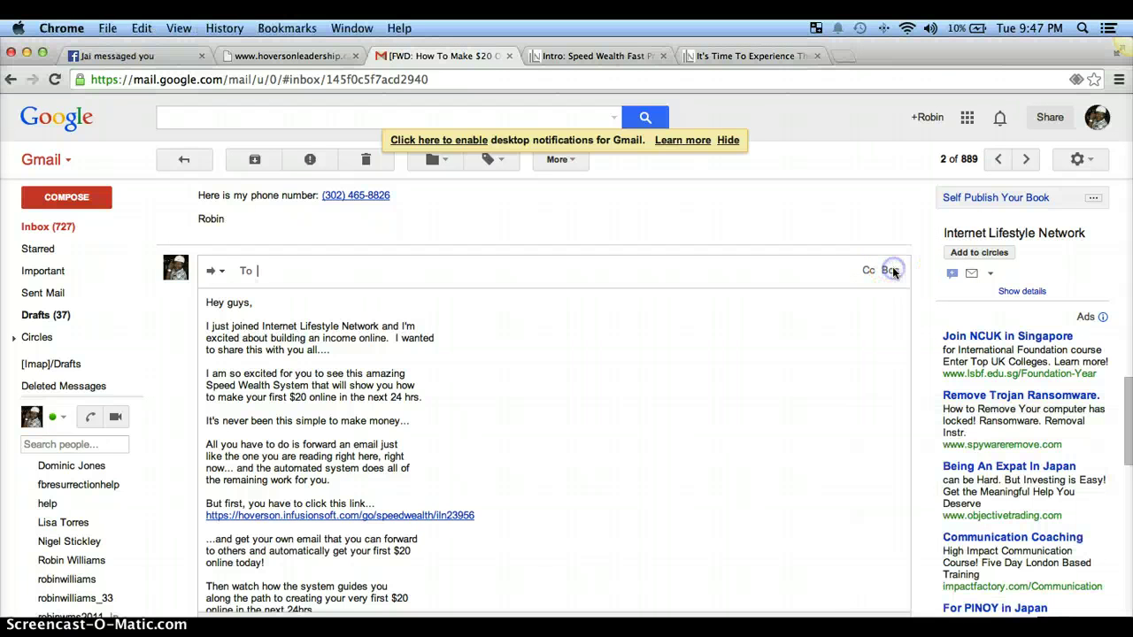
{"action": "left_click", "coordinate": [891, 271]}
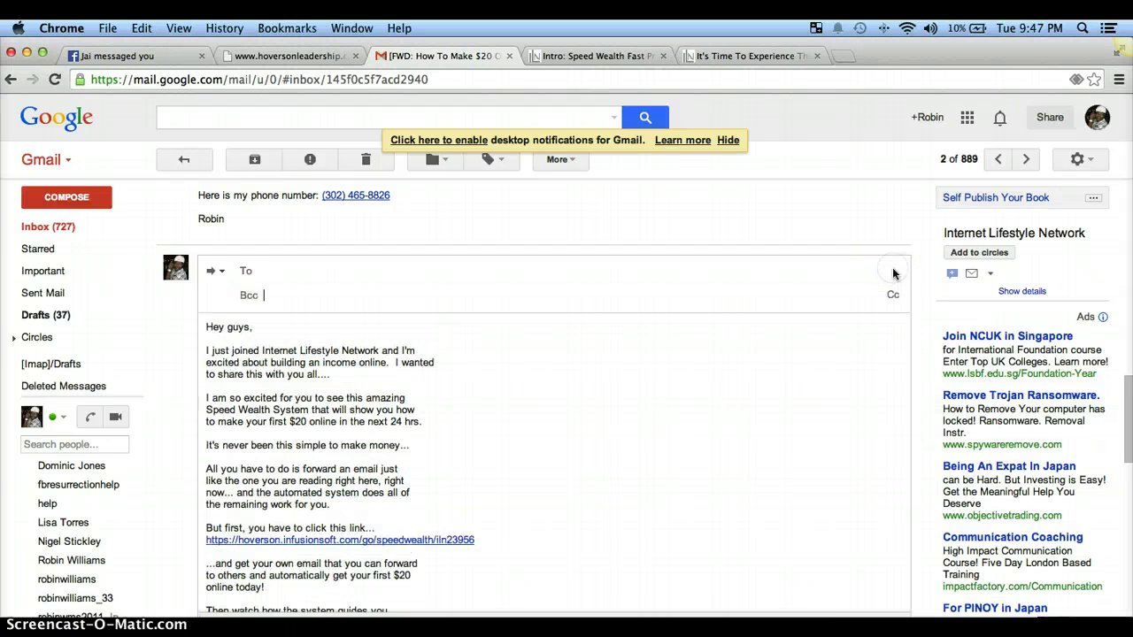
Add the contact's MSN e-mail address as a Bcc recipient, picking it from the suggested contacts.
{"action": "left_click", "coordinate": [263, 295]}
{"action": "type", "text": "robin"}
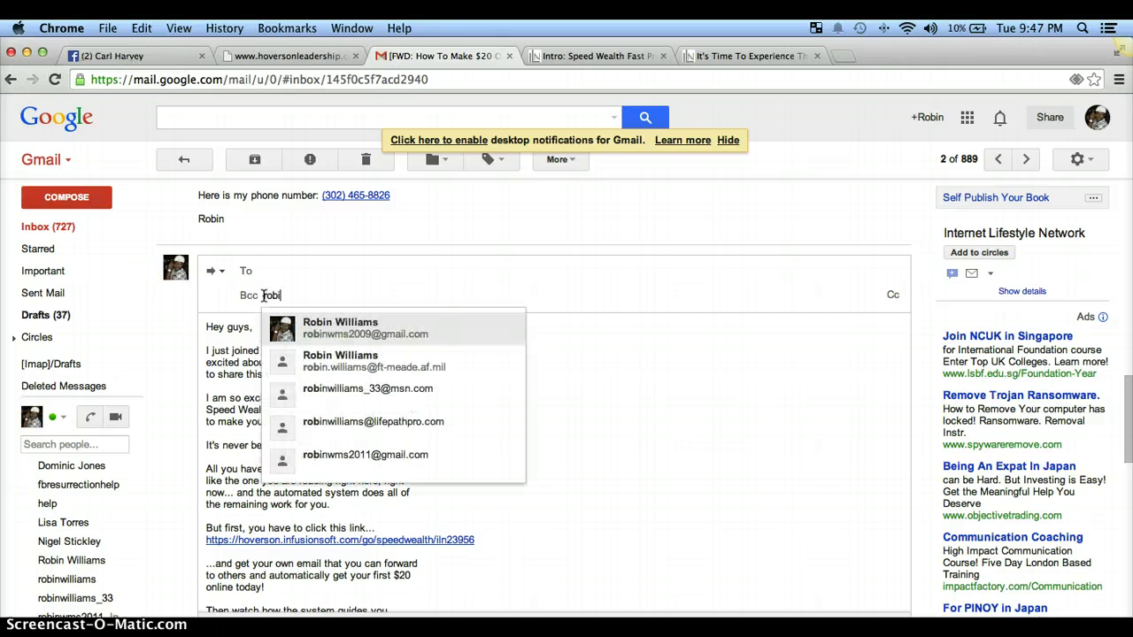
{"action": "key", "text": "Down"}
{"action": "key", "text": "Down"}
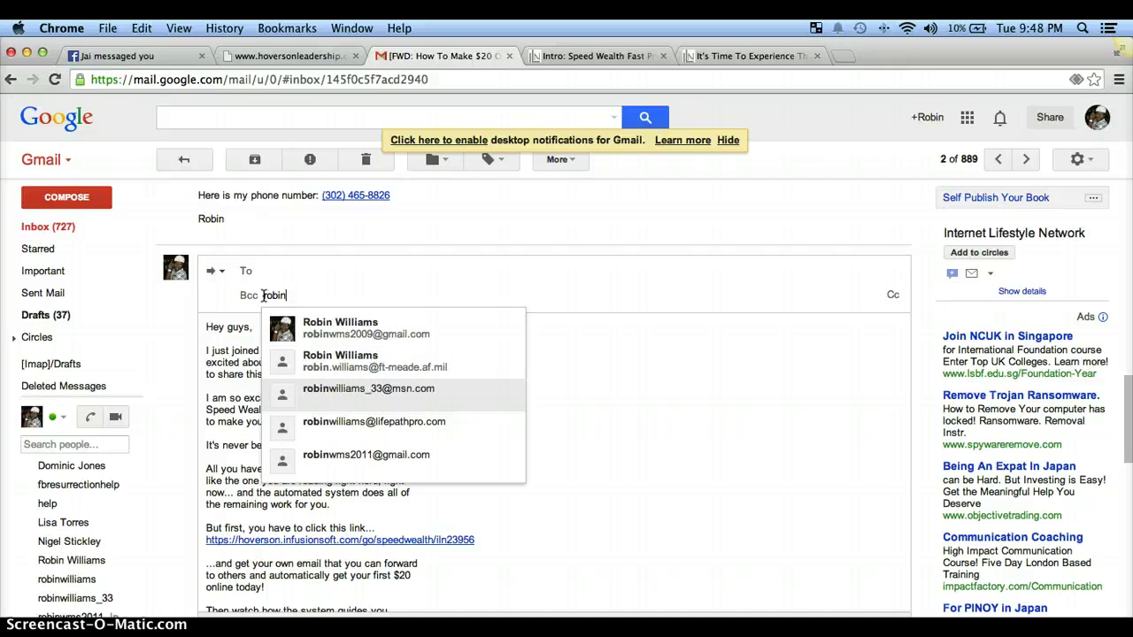
{"action": "key", "text": "Return"}
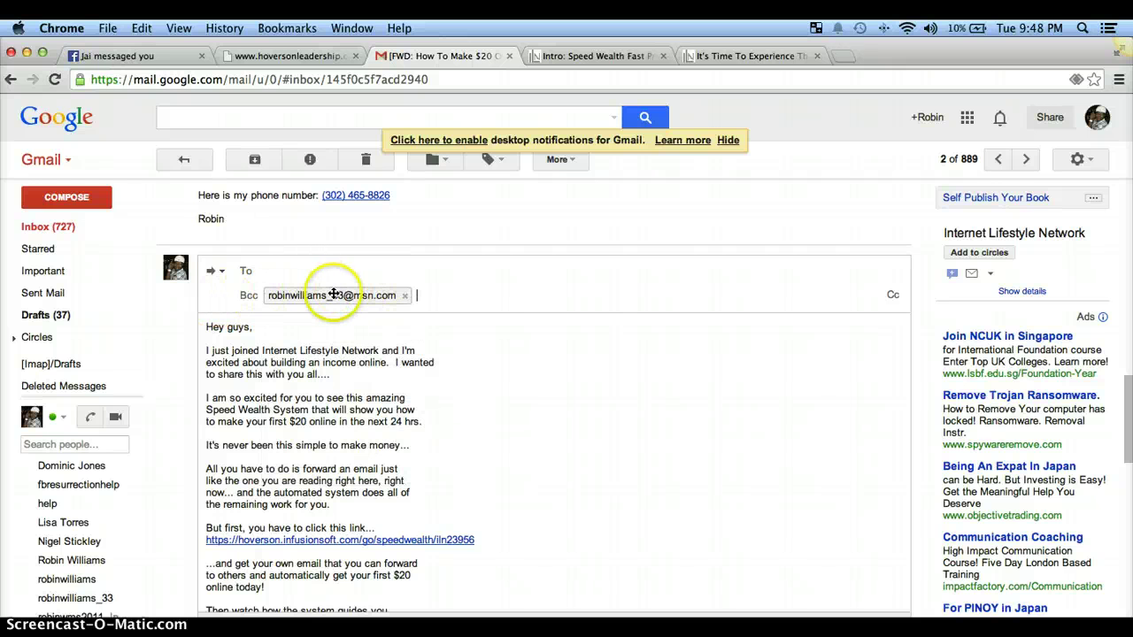
{"action": "mouse_move", "coordinate": [334, 295]}
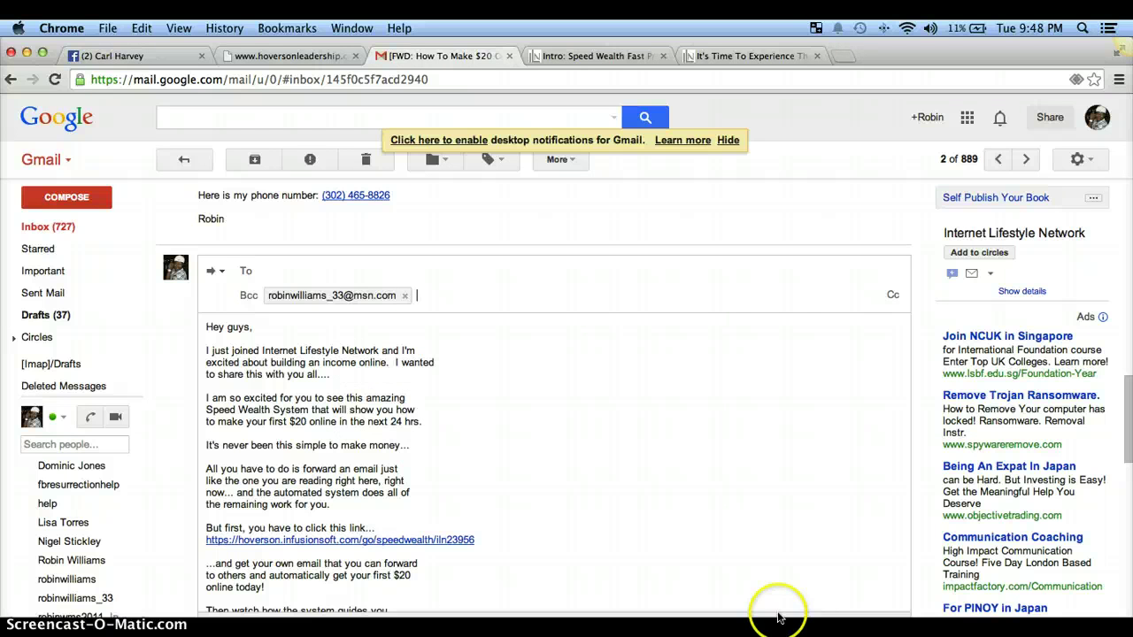
Look over the forward draft's response options for replying, forwarding, editing the subject and popping out the reply.
{"action": "left_click", "coordinate": [740, 502]}
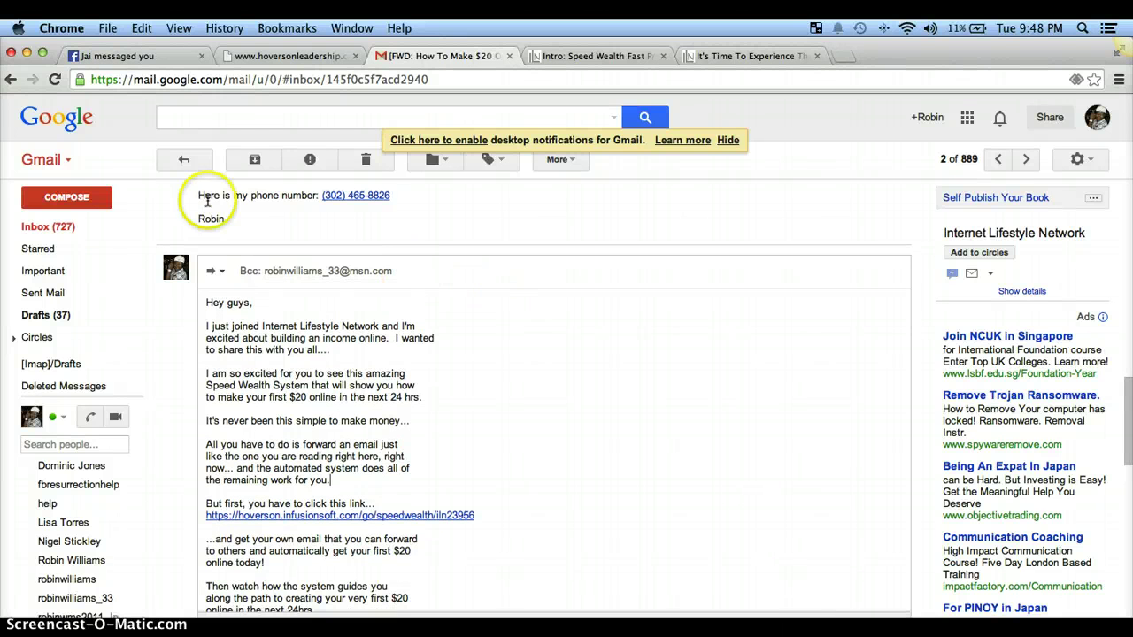
{"action": "left_click", "coordinate": [219, 274]}
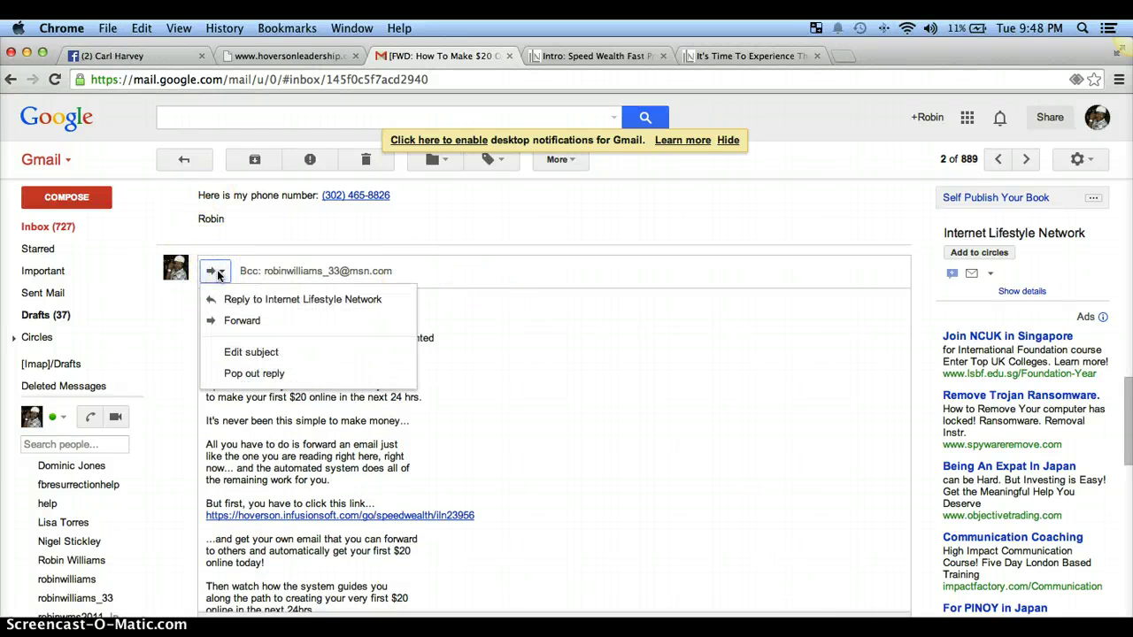
{"action": "left_click", "coordinate": [218, 274]}
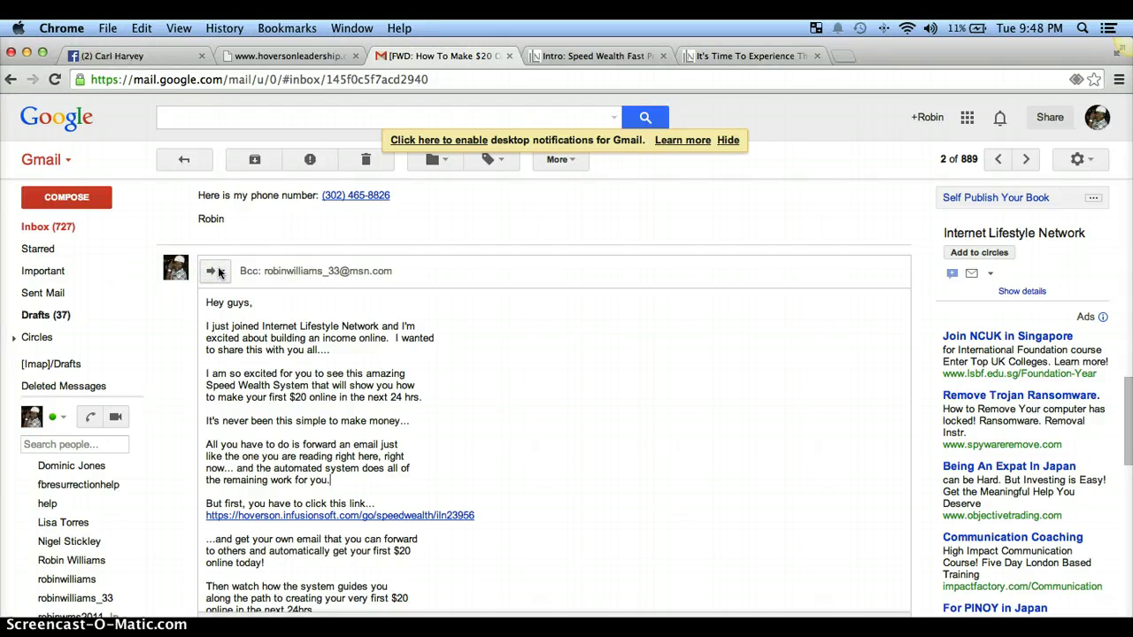
{"action": "left_click", "coordinate": [218, 273]}
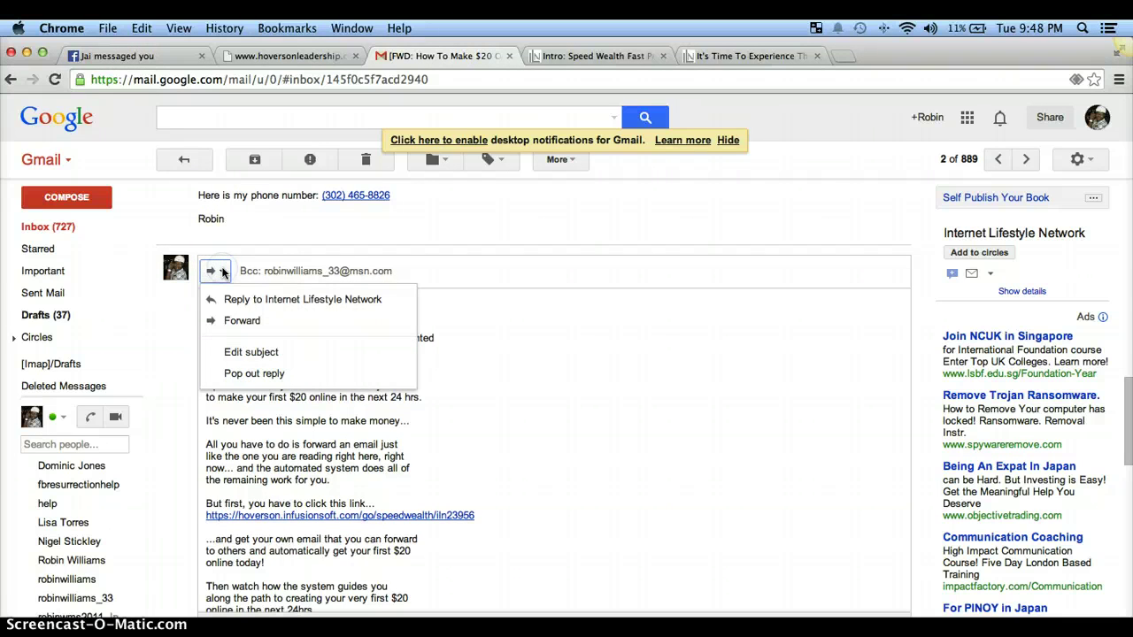
Add the first suggested contact's Gmail address as the forward's To recipient.
{"action": "left_click", "coordinate": [262, 269]}
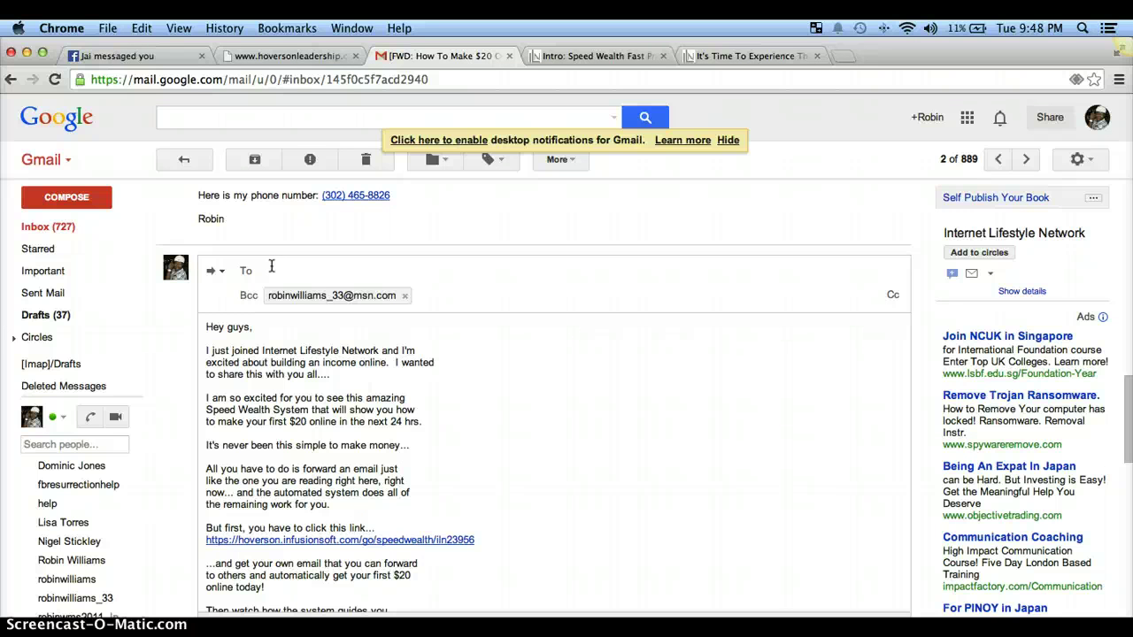
{"action": "type", "text": "robin"}
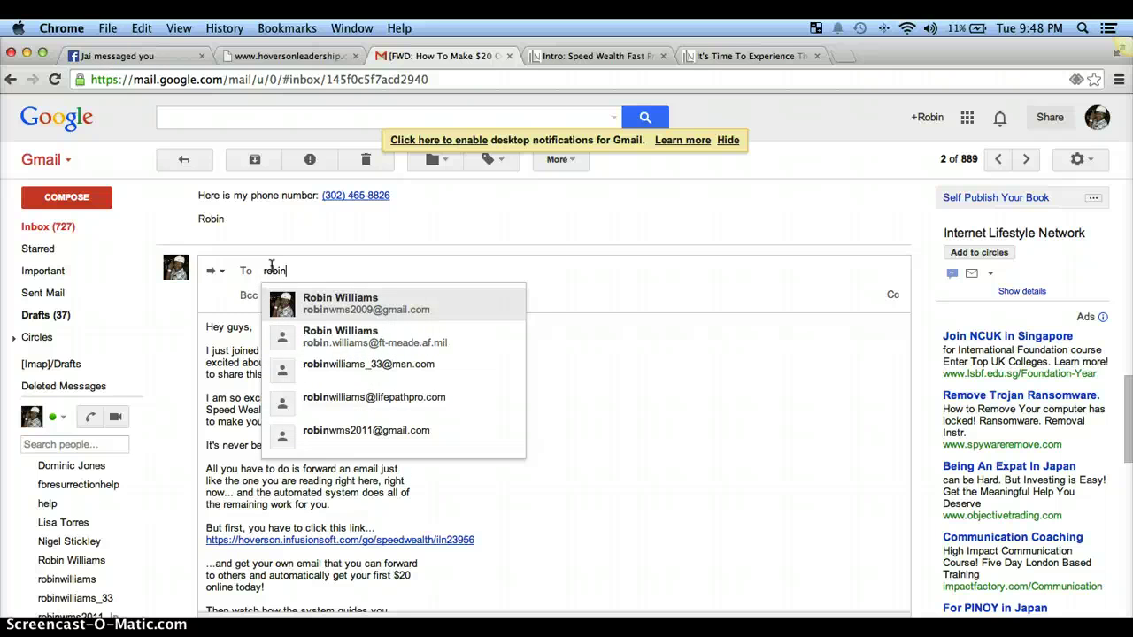
{"action": "key", "text": "Return"}
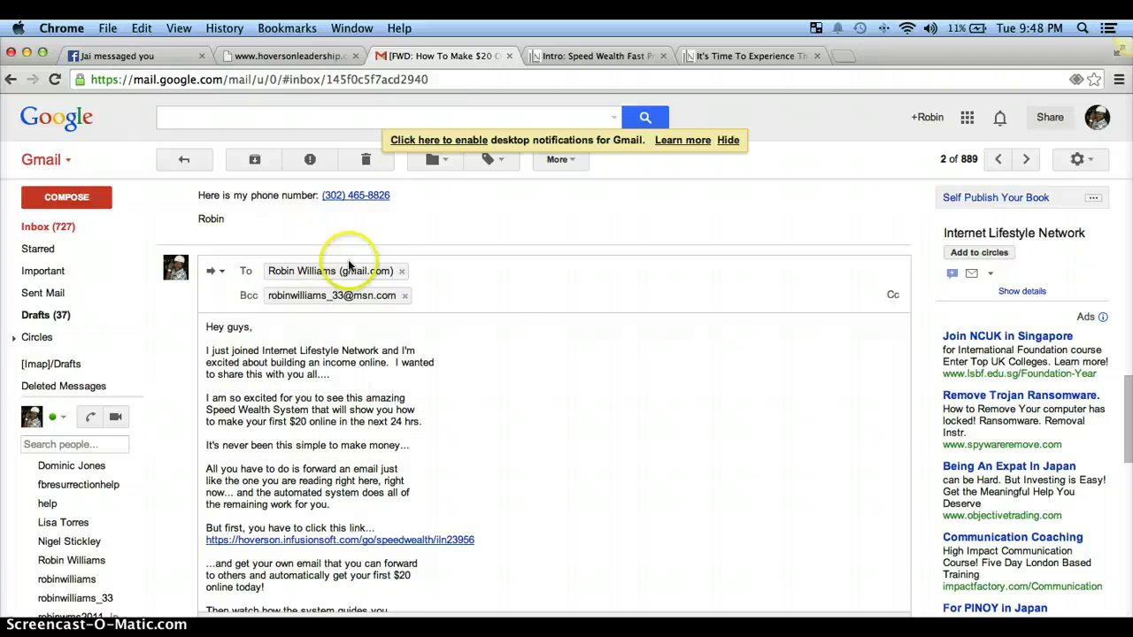
{"action": "left_click", "coordinate": [243, 273]}
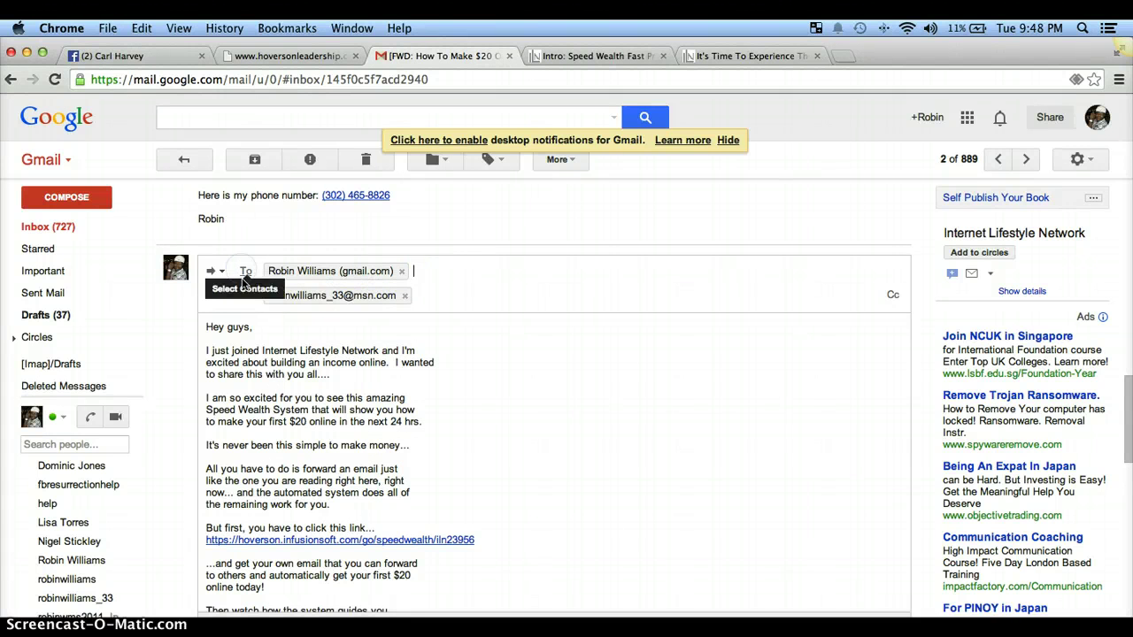
{"action": "mouse_move", "coordinate": [271, 295]}
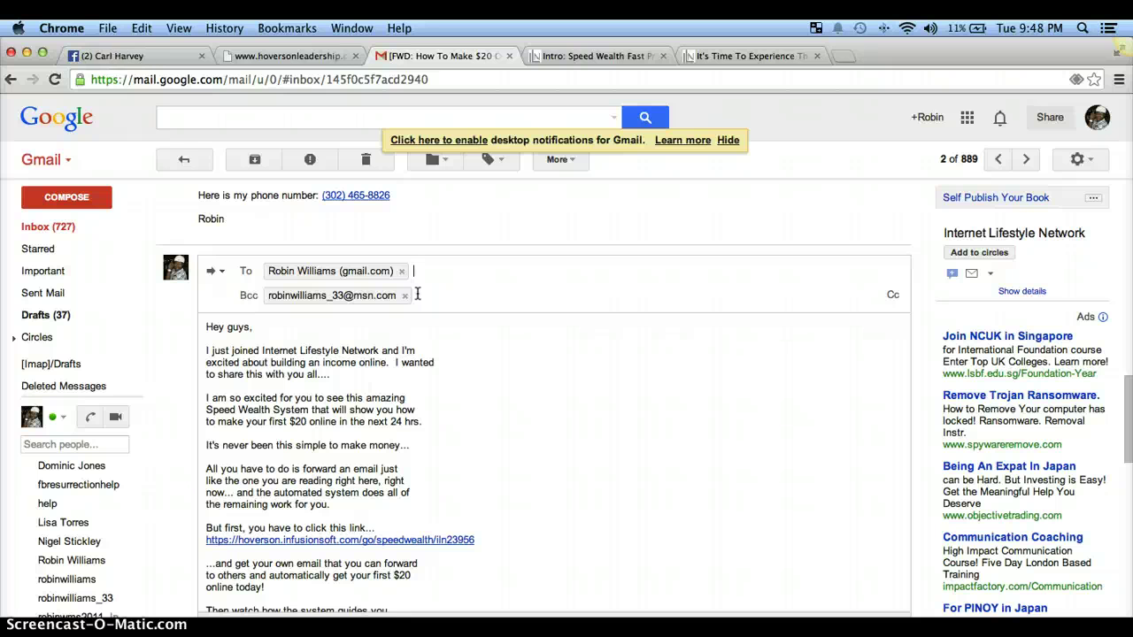
Review the draft's body down to its second speedwealth link and bring the FaceTime window back into full view.
{"action": "scroll", "coordinate": [473, 496], "scroll_direction": "down", "scroll_amount": 5}
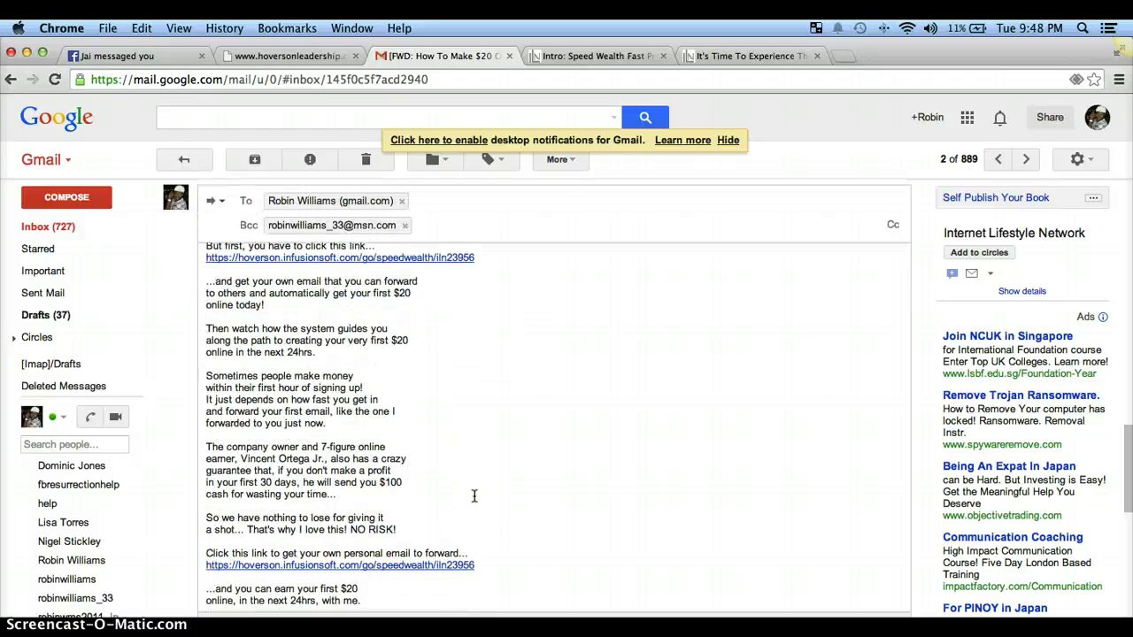
{"action": "scroll", "coordinate": [473, 495], "scroll_direction": "down", "scroll_amount": 1}
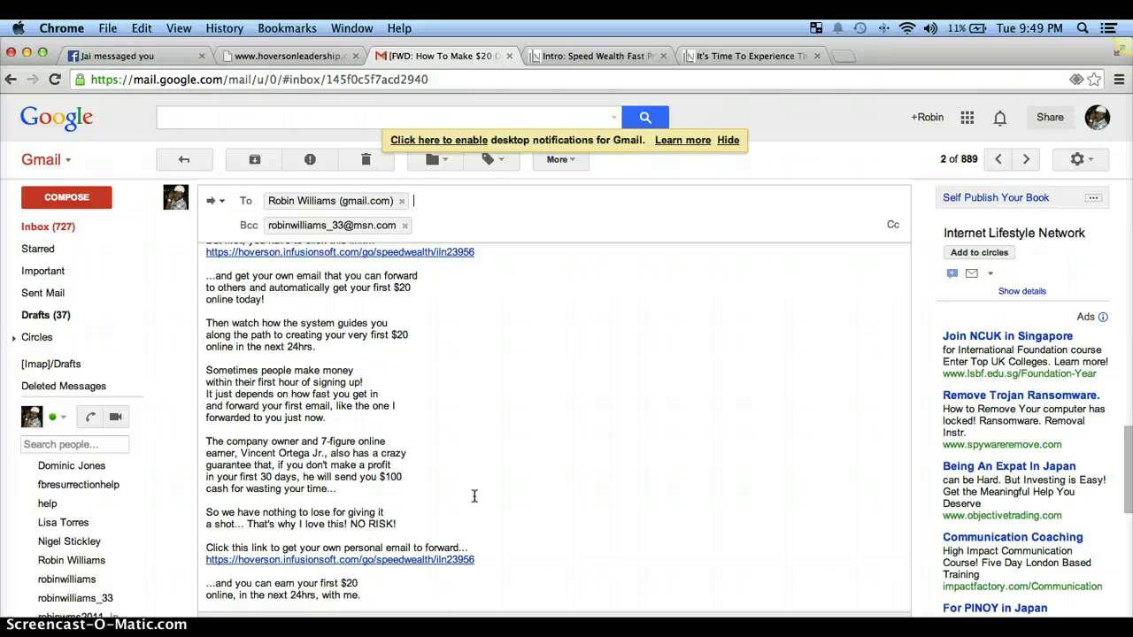
{"action": "left_click", "coordinate": [427, 557]}
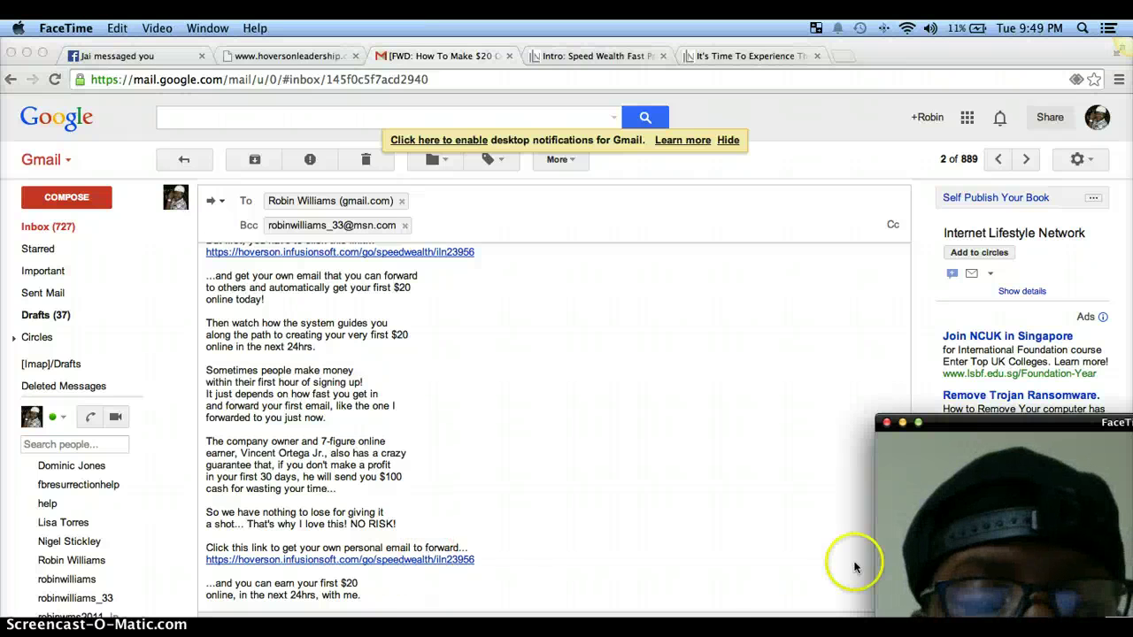
{"action": "left_click", "coordinate": [966, 444]}
{"action": "left_click_drag", "start_coordinate": [974, 417], "coordinate": [907, 211]}
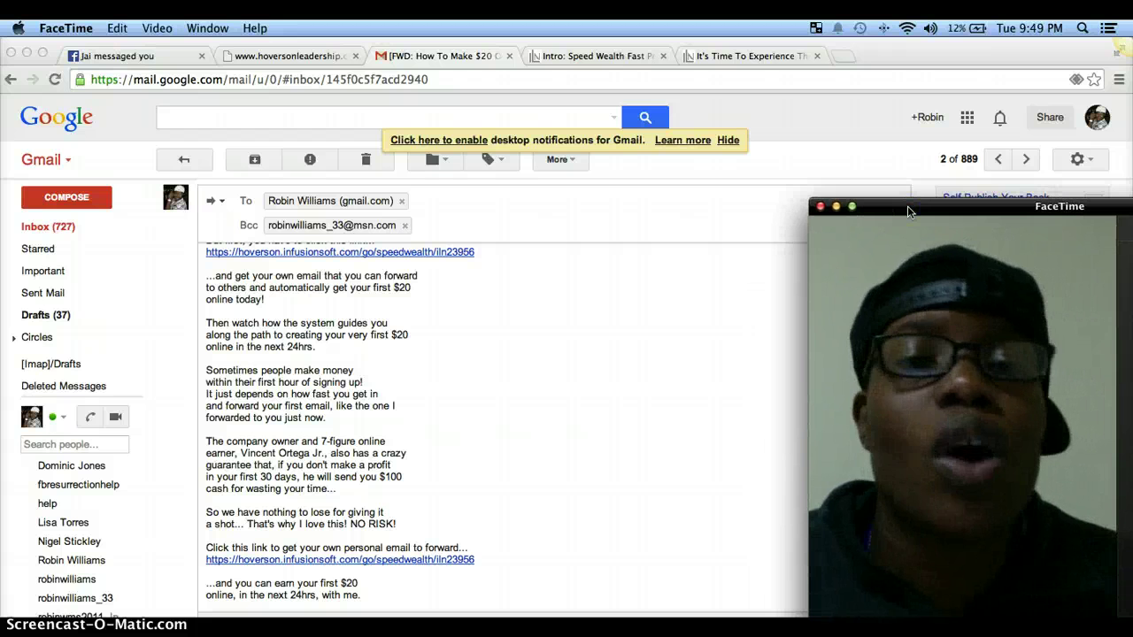